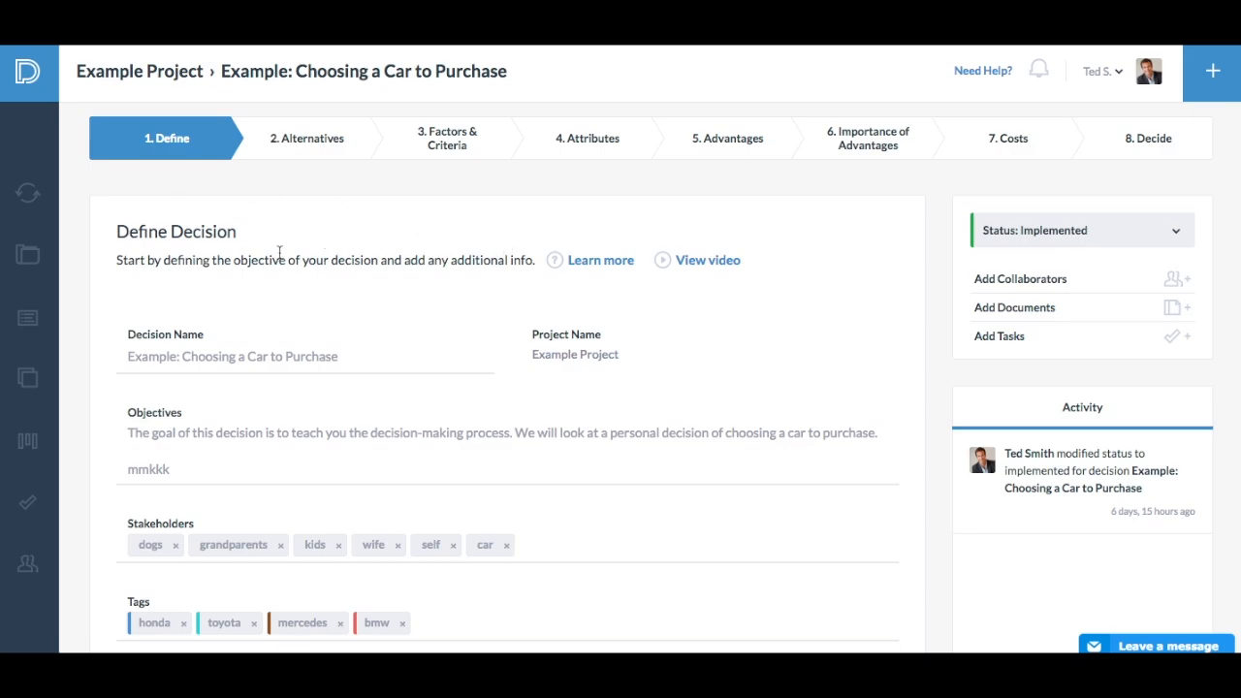
- Examine the Define stage's help, the available decision statuses and the recent activity of the car purchase decision
mouse_move(572, 267)
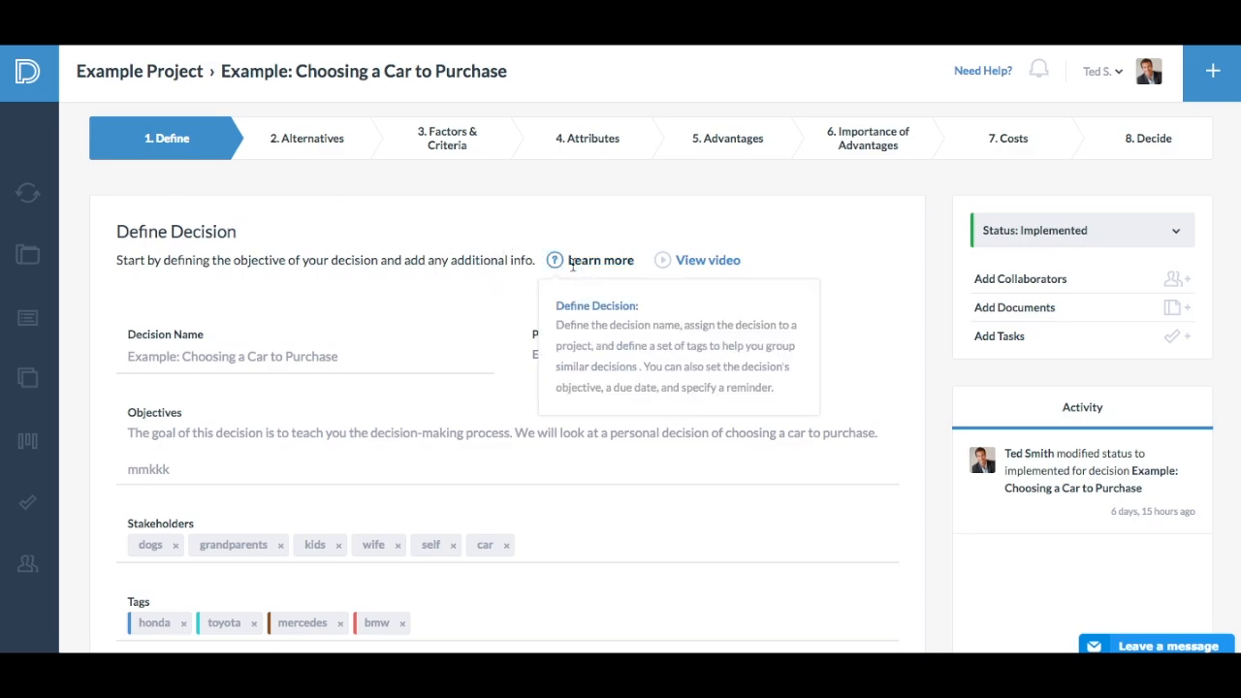
mouse_move(694, 258)
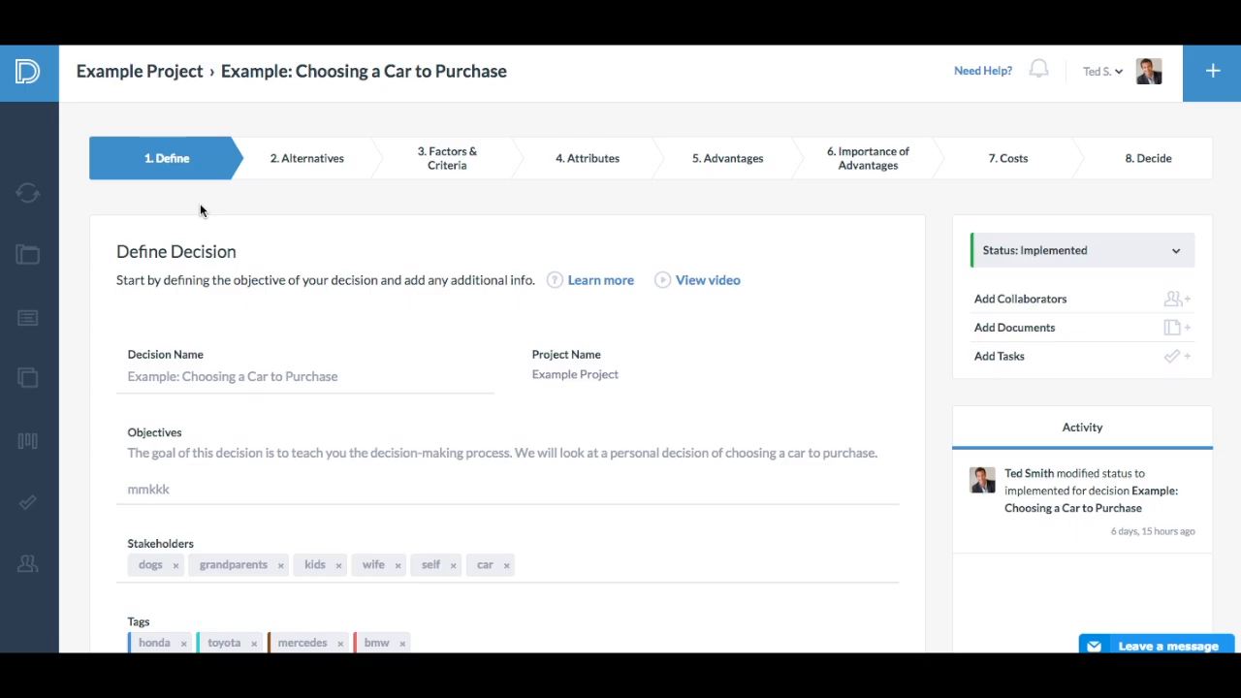
left_click(1176, 251)
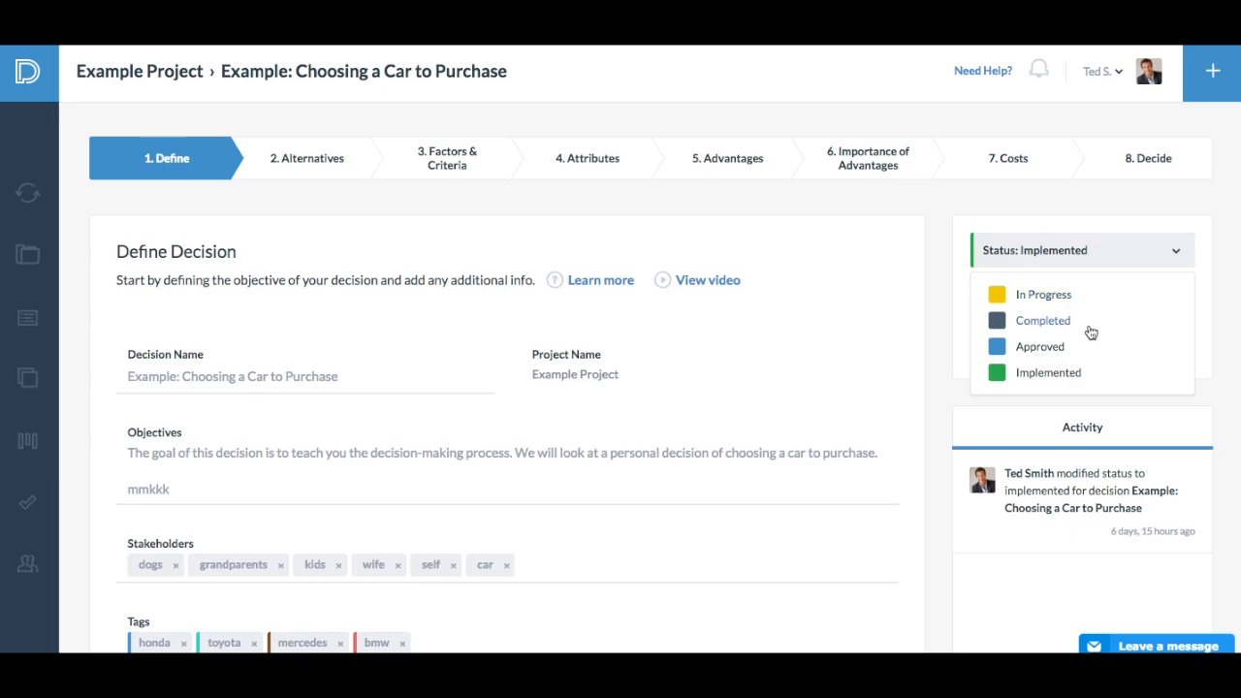
left_click(1175, 251)
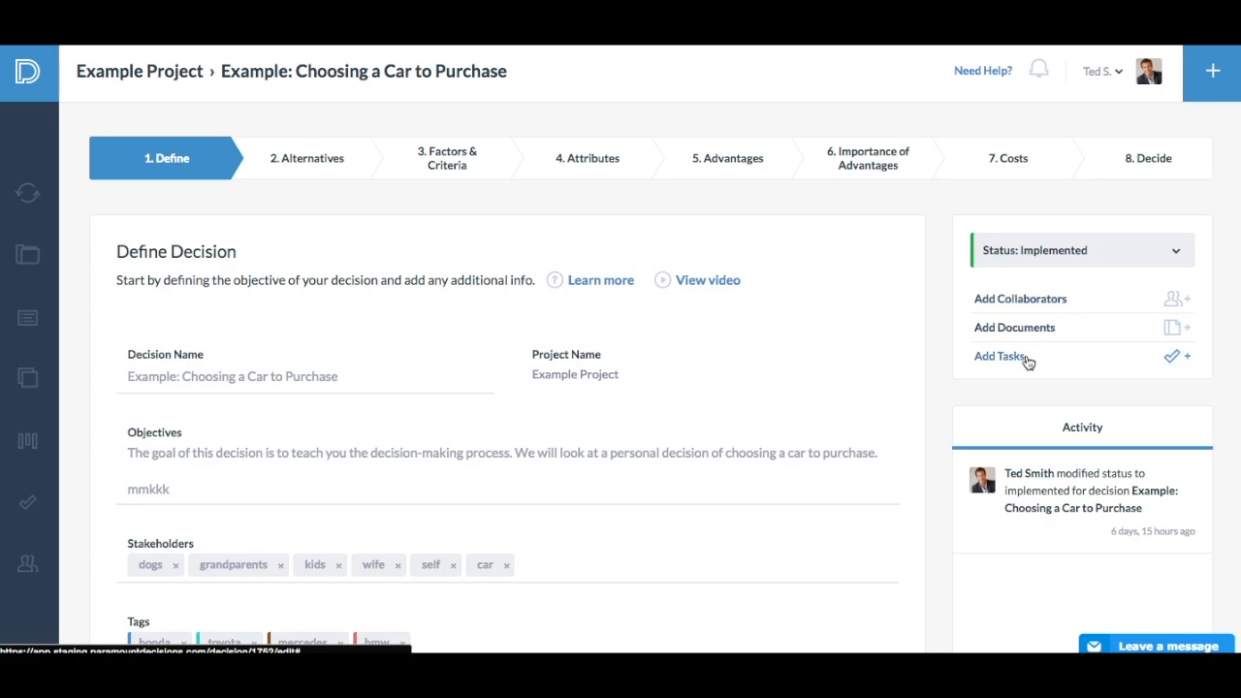
scroll(1027, 361, "down", 3)
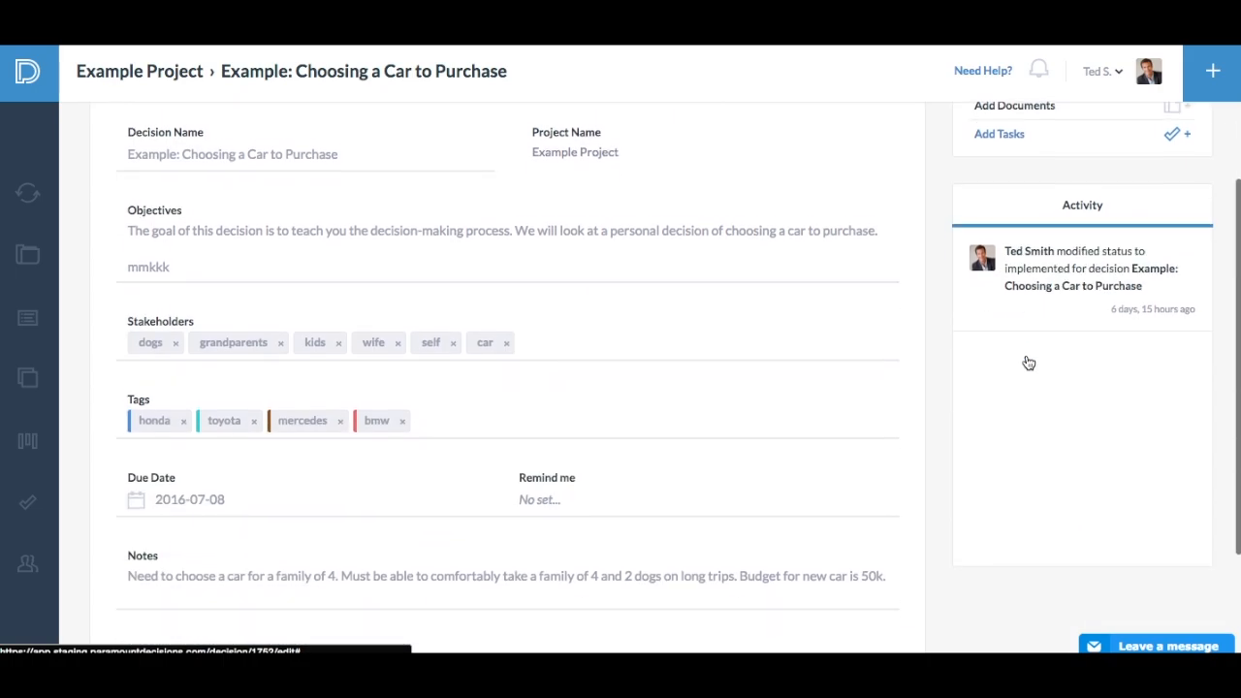
left_click(1083, 272)
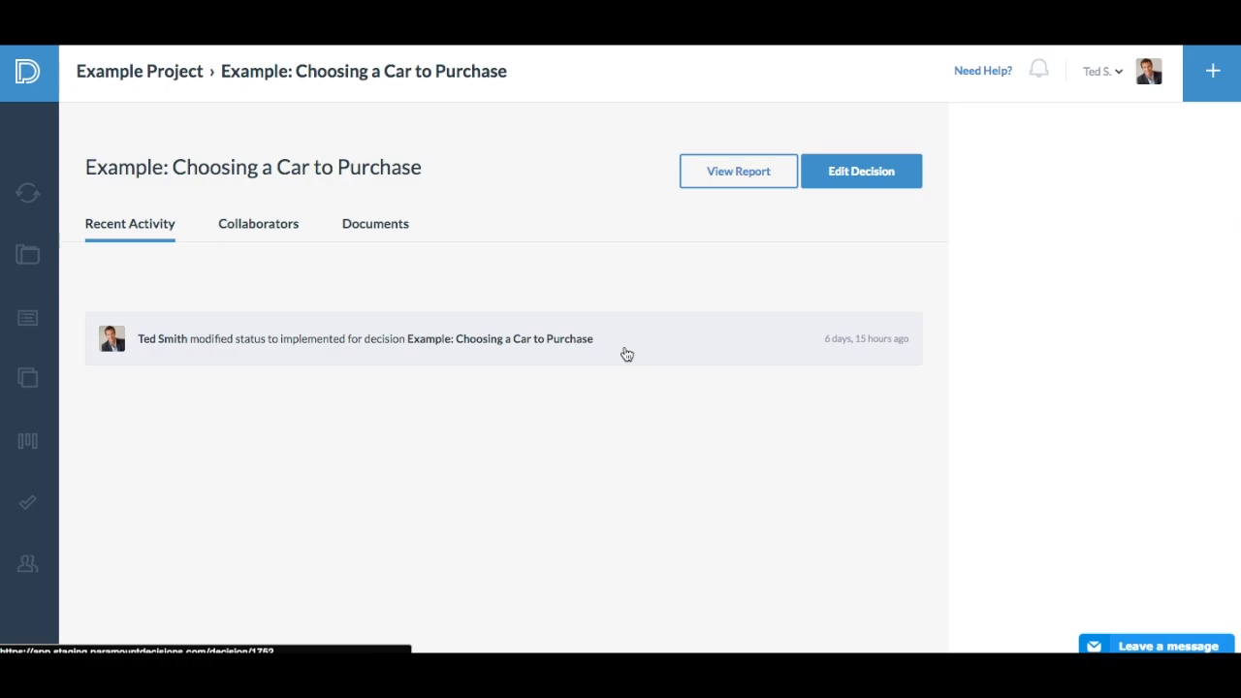
left_click(574, 359)
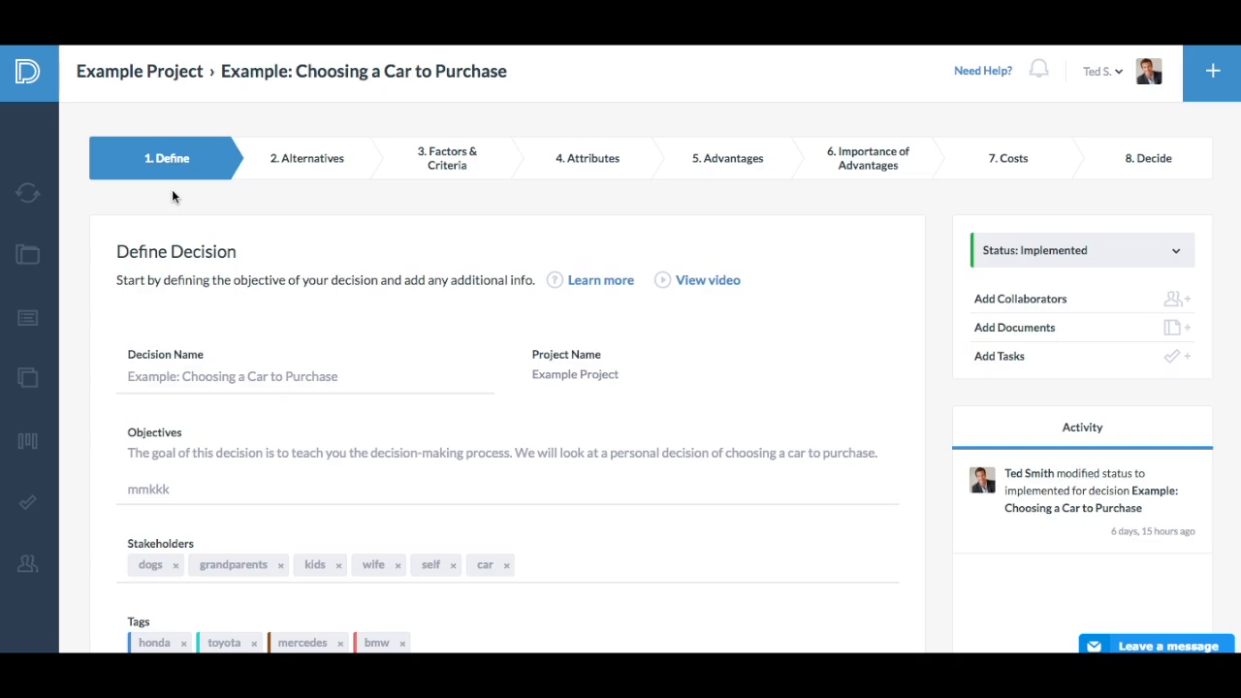
- Look through the decision's name, tags, due date calendar and reminder options without changing them
left_click(183, 369)
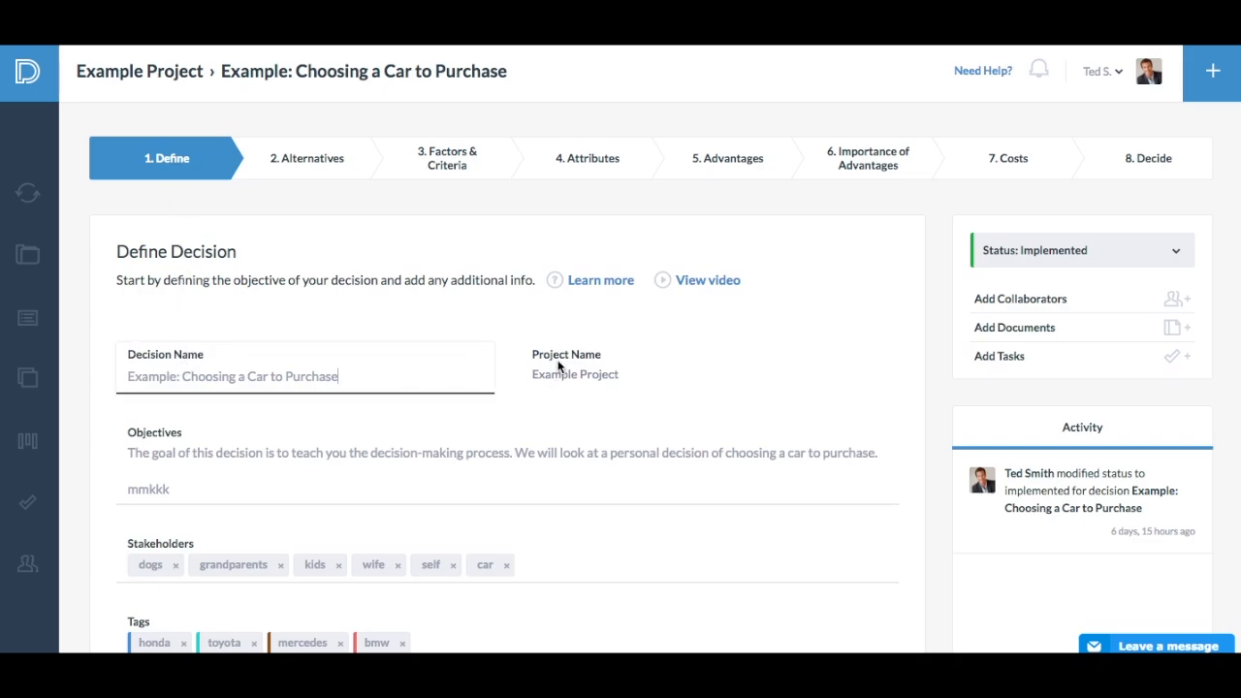
scroll(560, 363, "down", 3)
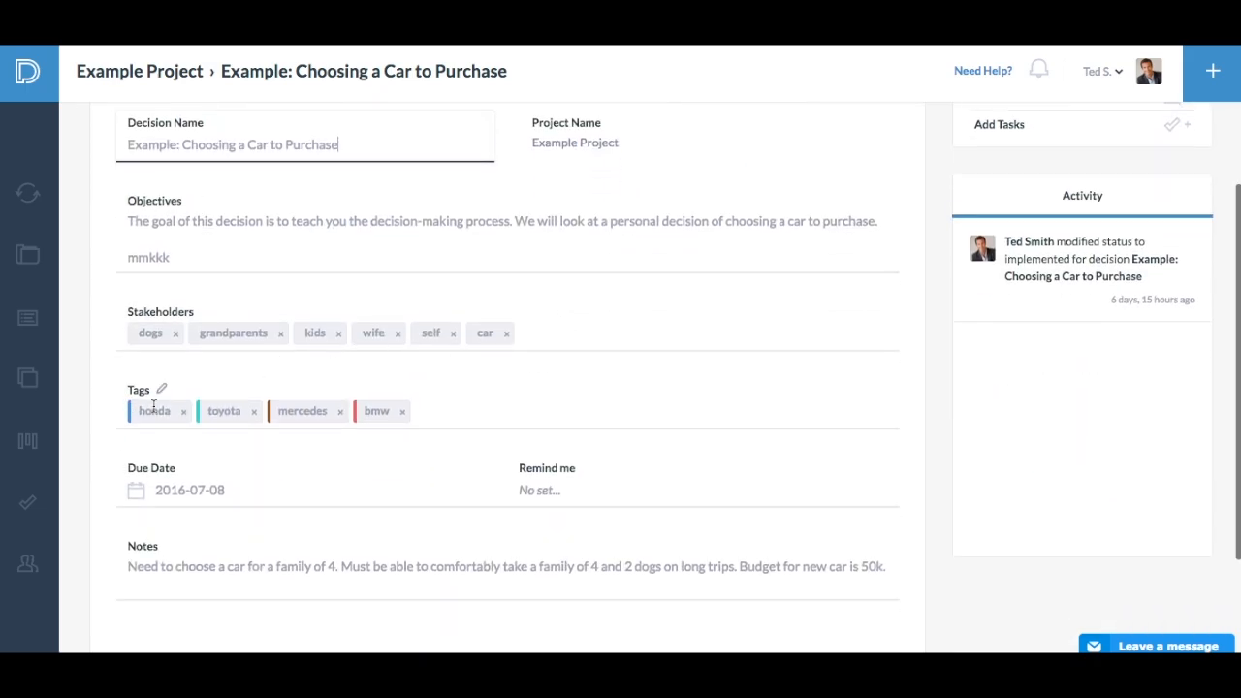
left_click(434, 419)
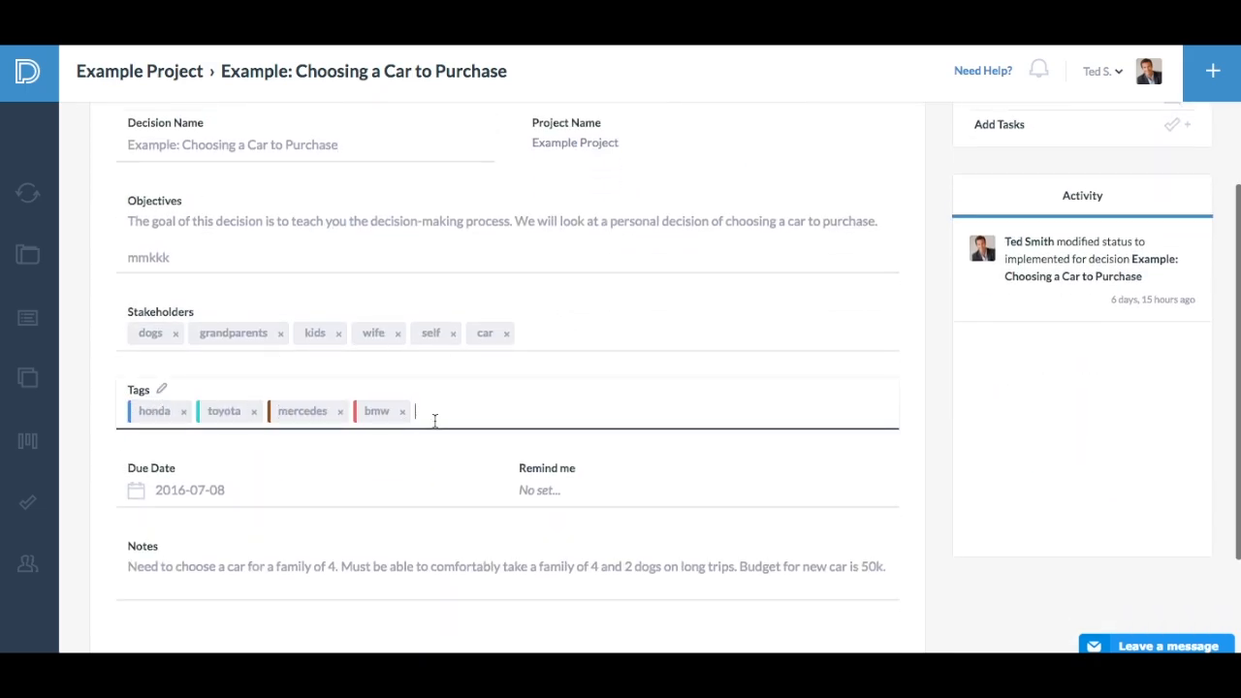
scroll(417, 427, "down", 2)
left_click(209, 332)
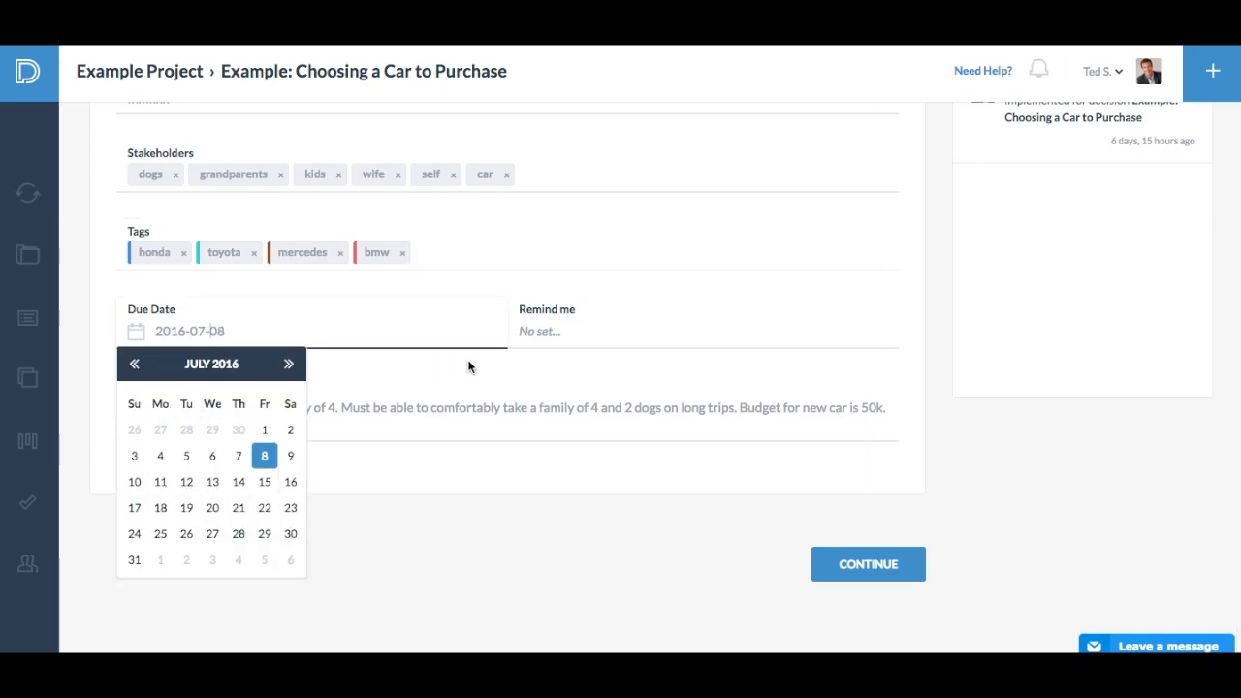
left_click(548, 322)
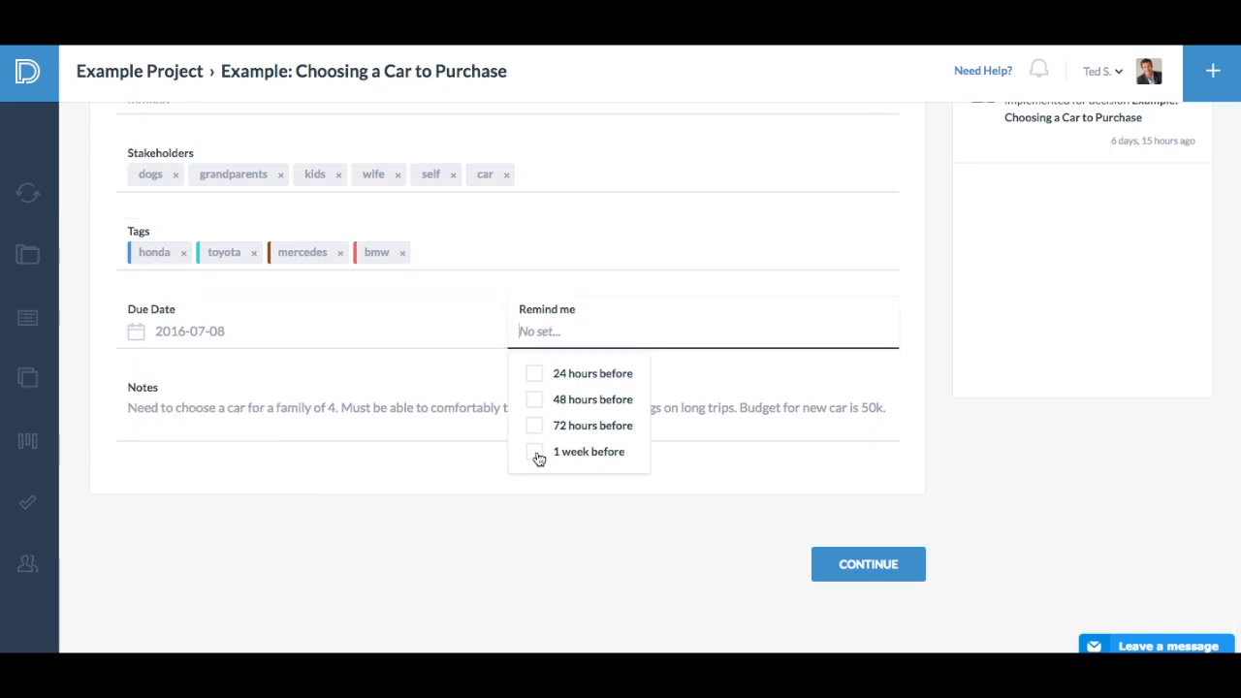
left_click(313, 430)
scroll(315, 432, "up", 4)
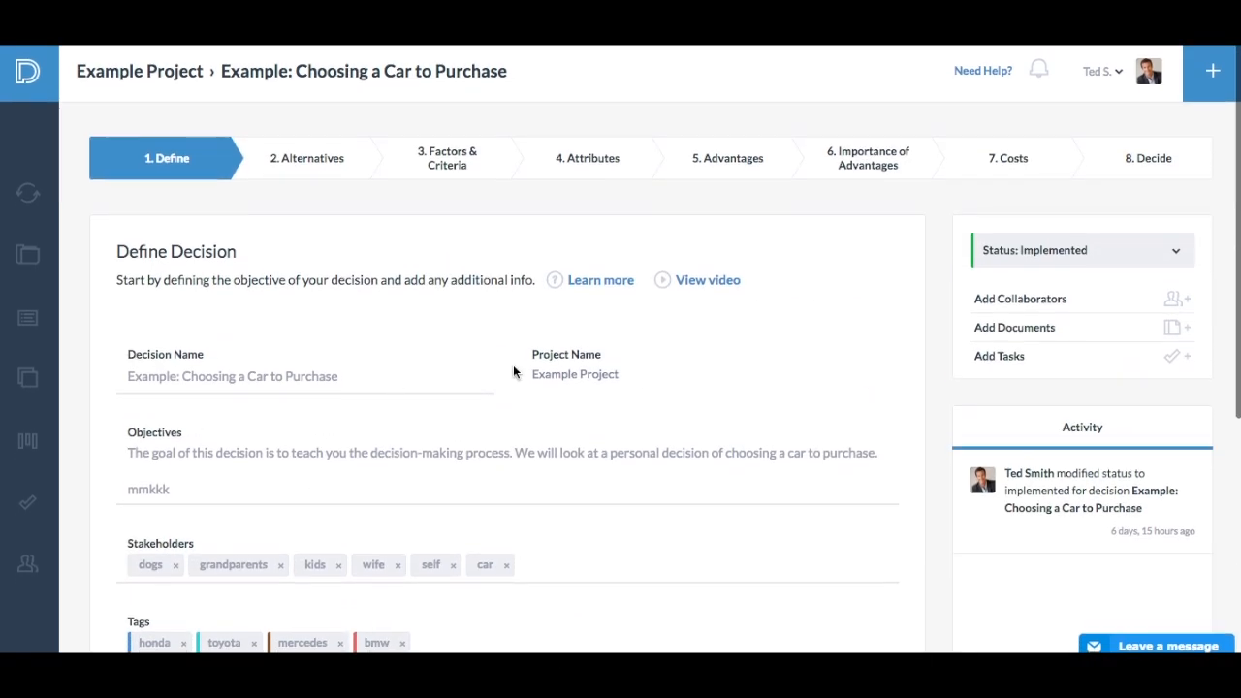
- Replace the stray text "mmkkk" in the decision's Objectives with "test"
left_click(188, 453)
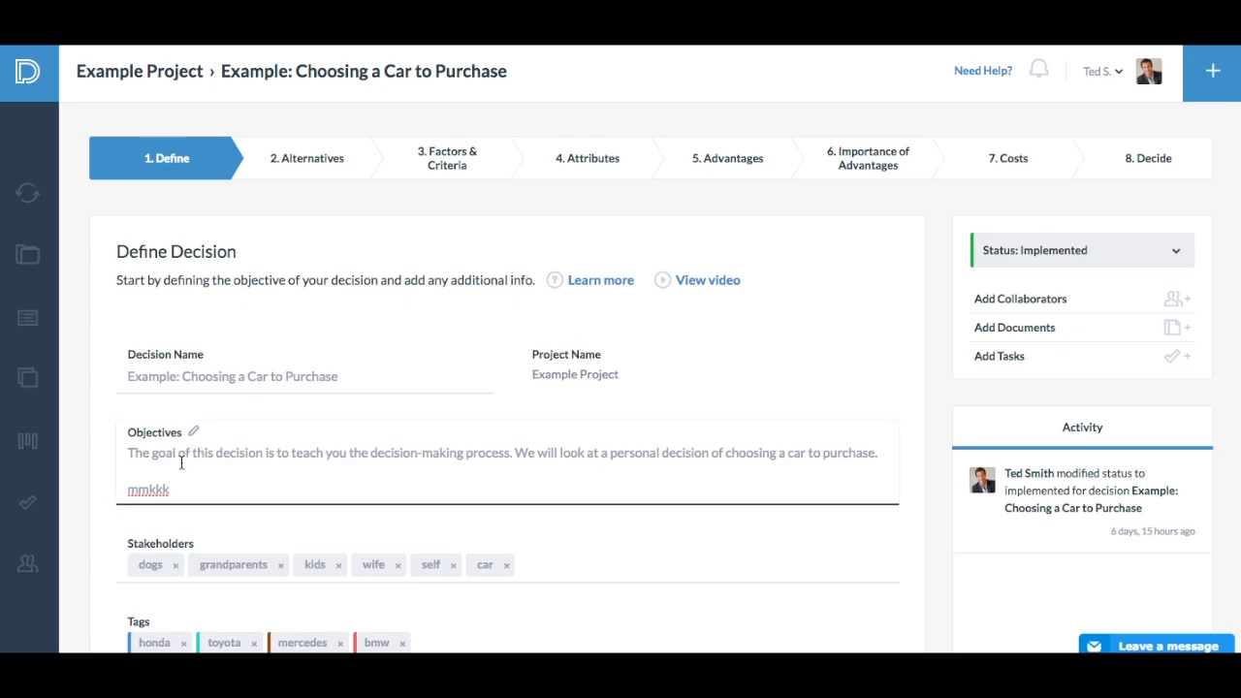
double_click(144, 492)
type("test")
scroll(334, 505, "down", 3)
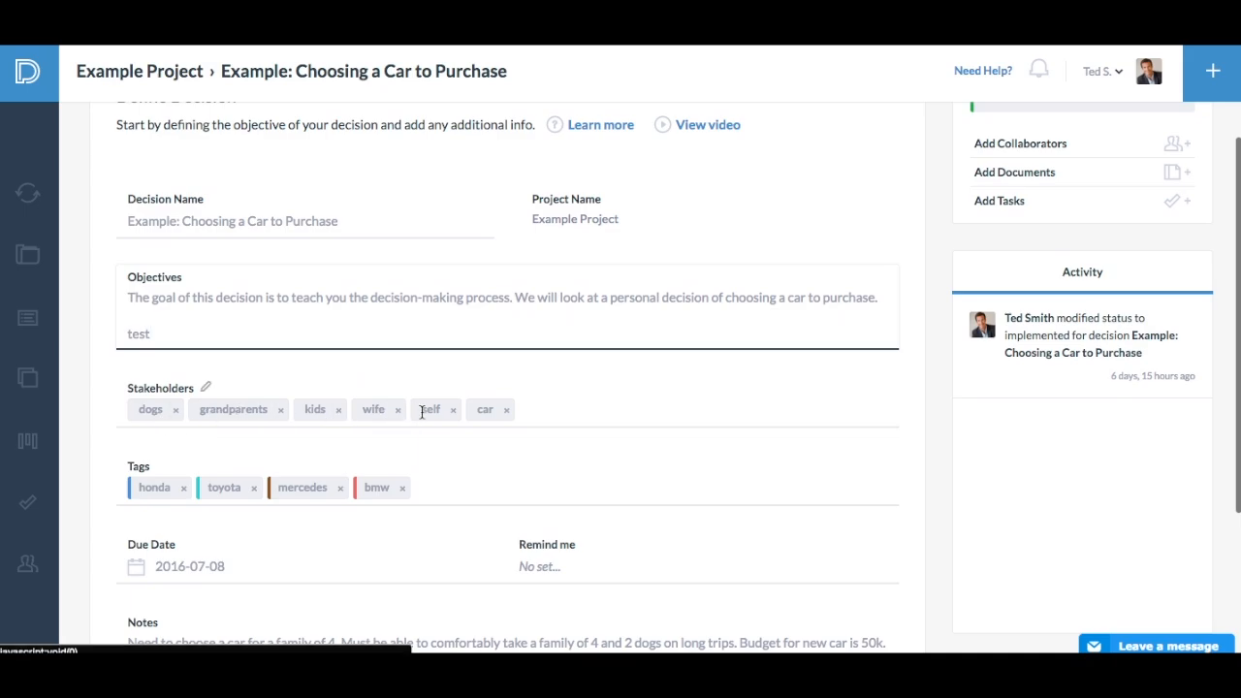
scroll(497, 465, "down", 4)
left_click(224, 439)
- In the Alternatives stage, add an empty alternative below Honda Accord
scroll(146, 437, "up", 7)
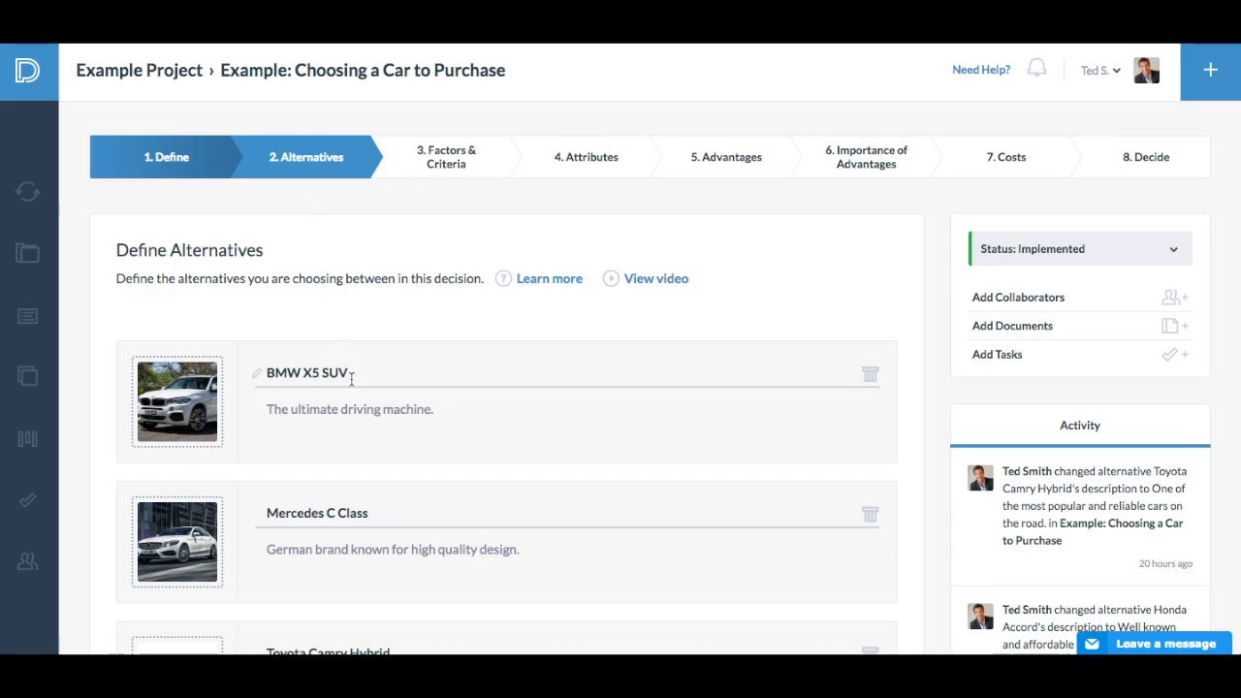
scroll(350, 379, "down", 3)
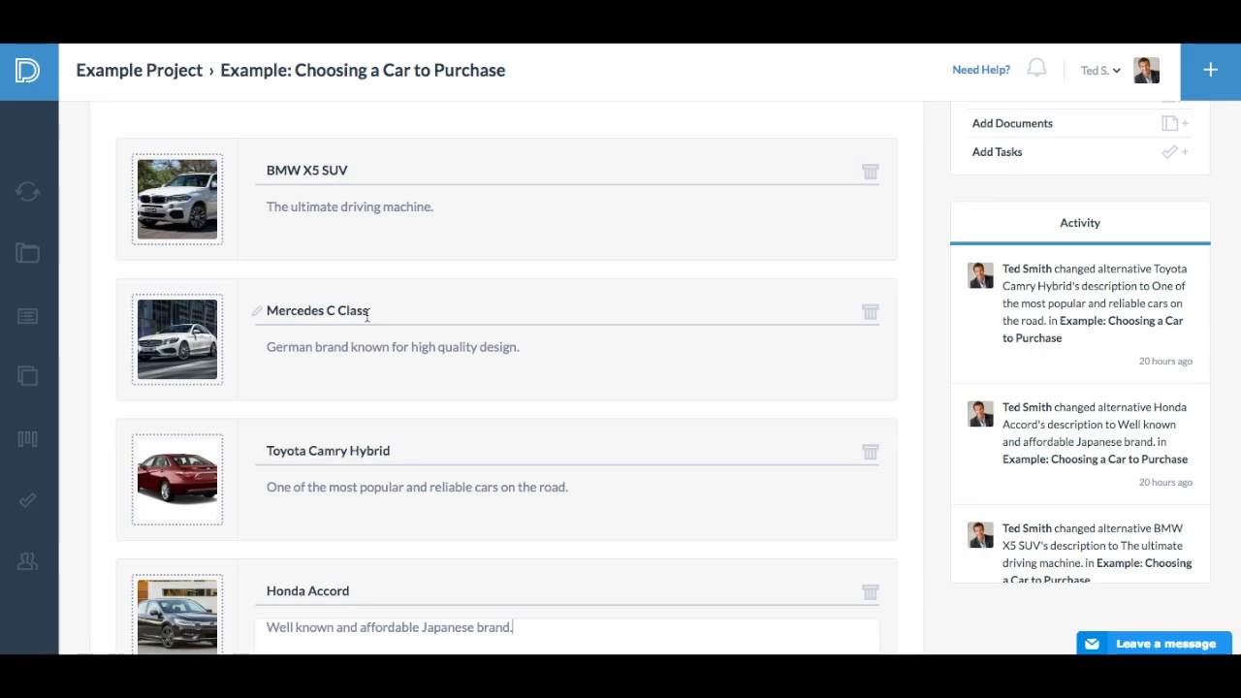
scroll(366, 316, "down", 2)
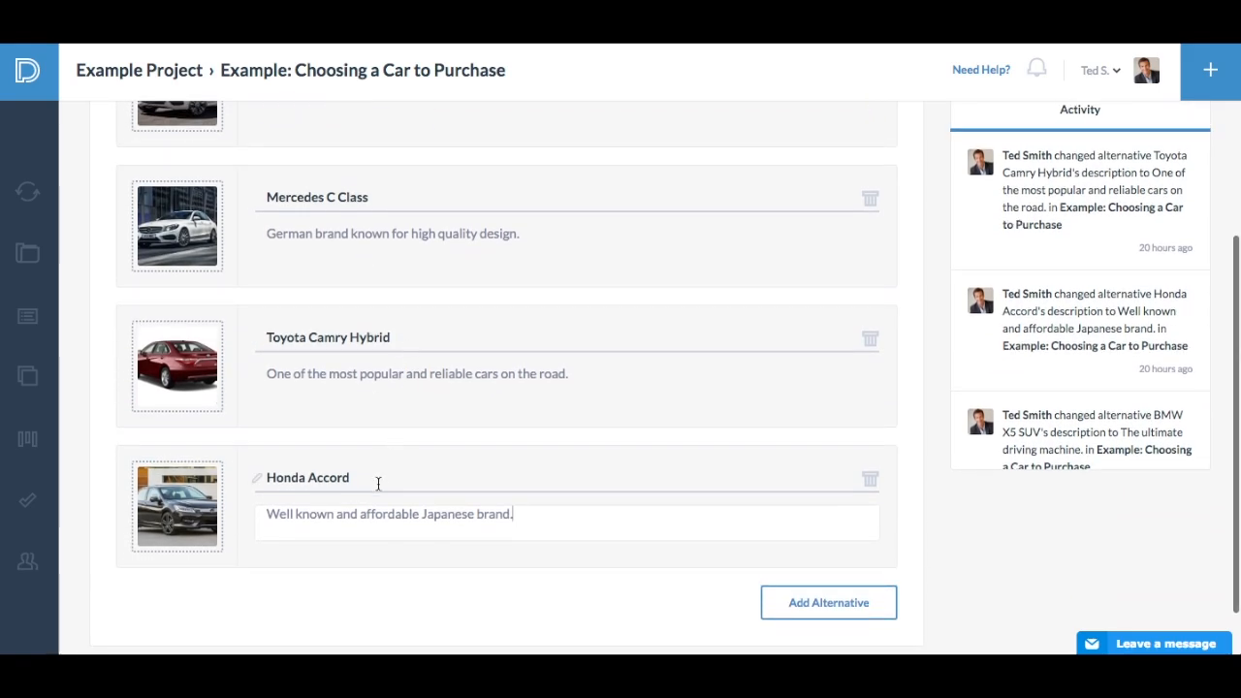
left_click(537, 516)
scroll(581, 446, "down", 1)
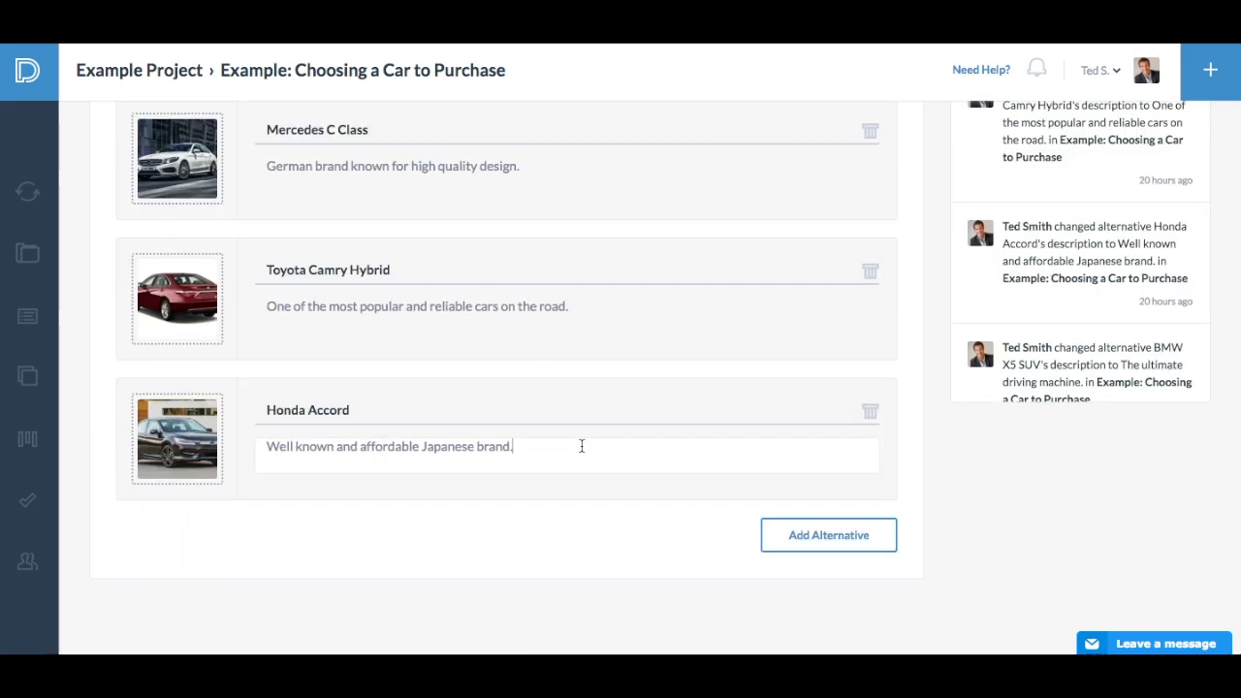
left_click(839, 540)
left_click(476, 586)
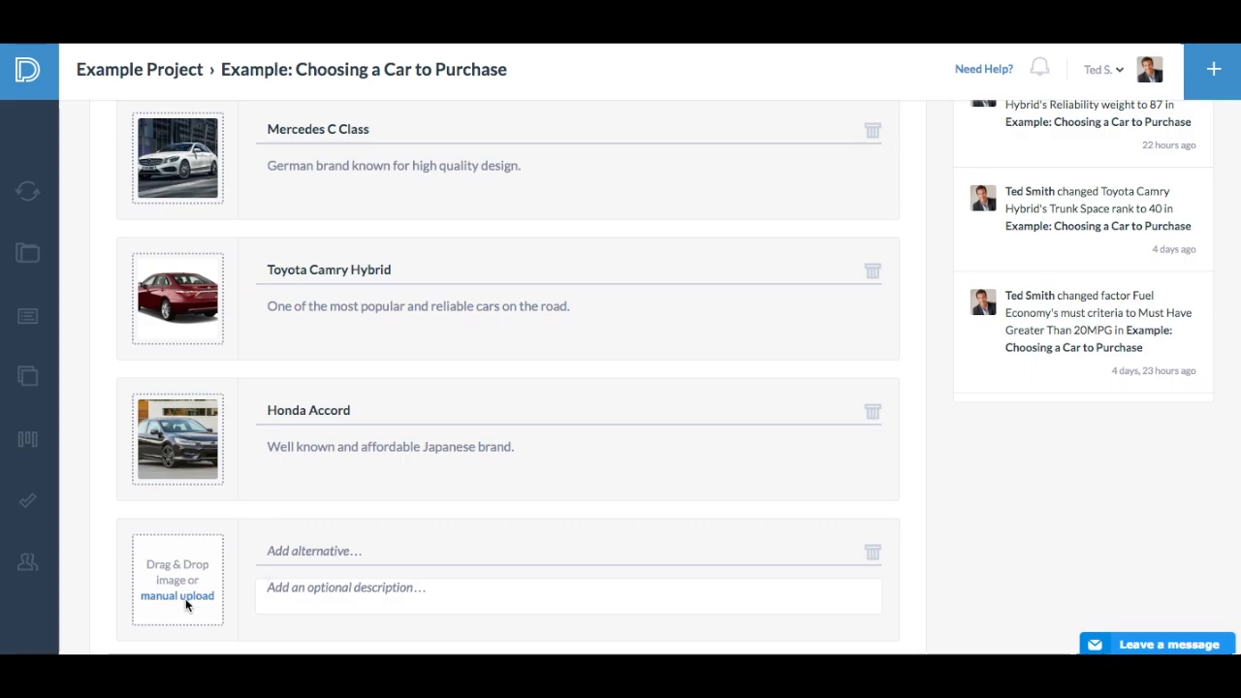
scroll(185, 598, "down", 2)
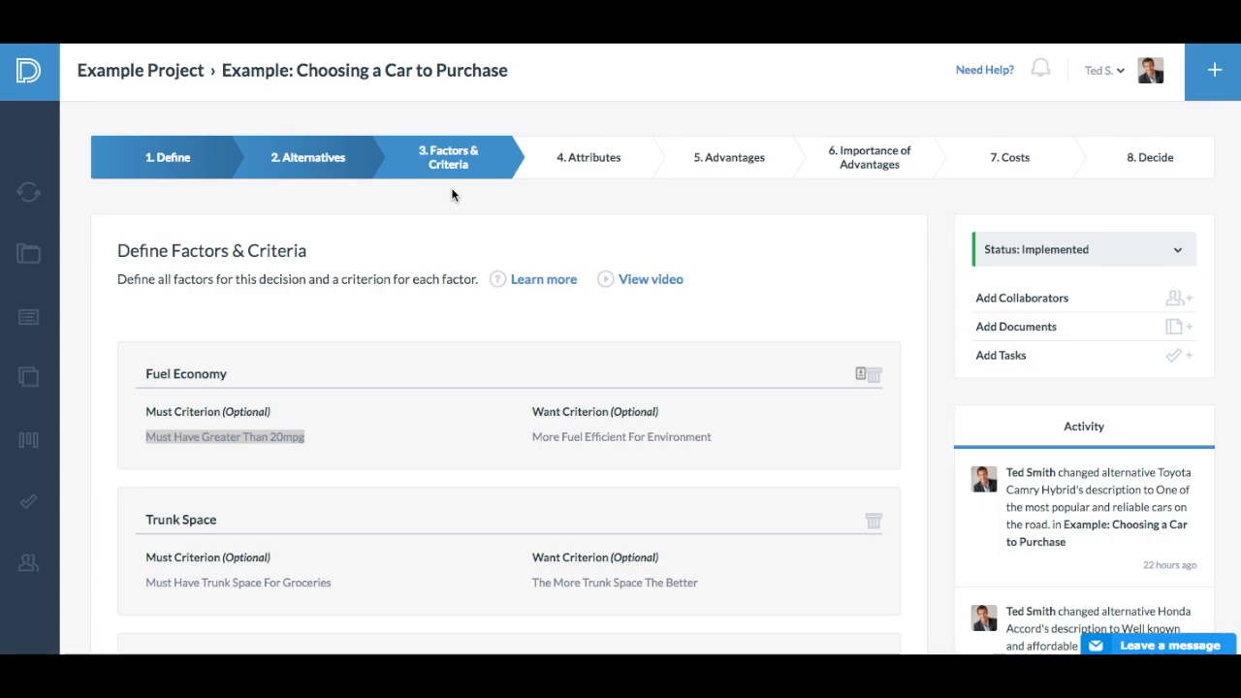
- In the Factors & Criteria stage, set Fuel Economy's must criterion to "Must Have Greater Than 20MPG"
left_click(274, 438)
left_click(313, 437)
left_click_drag(313, 437, 121, 433)
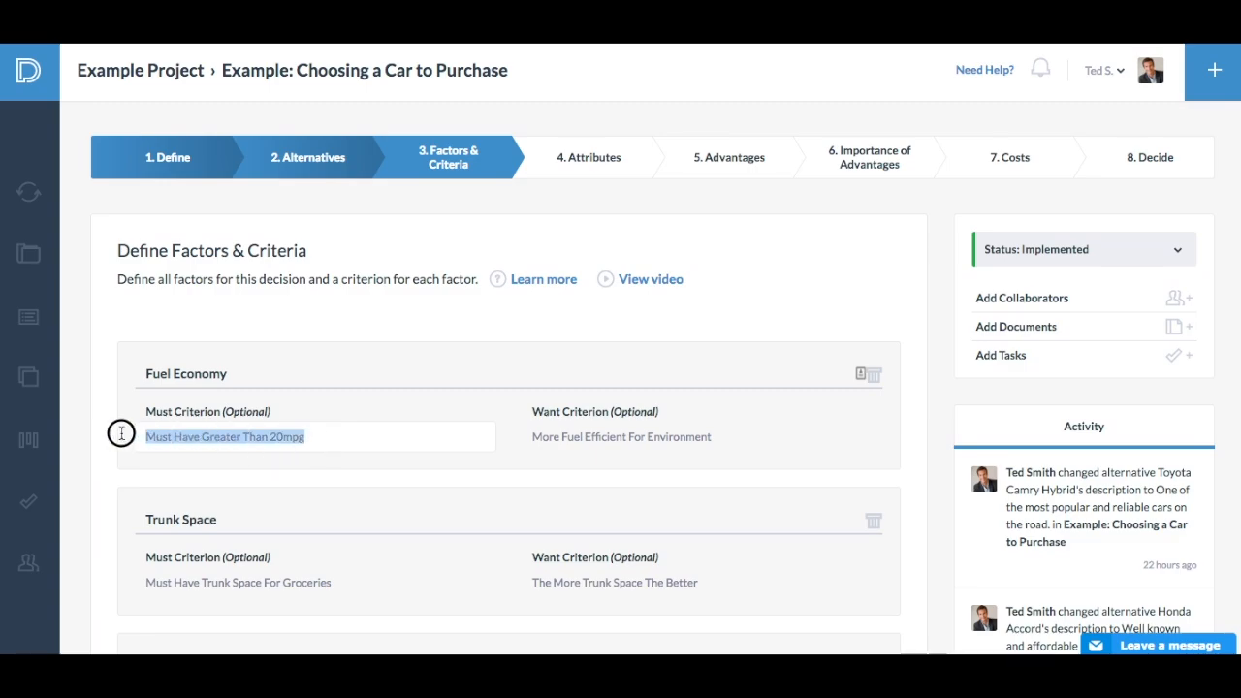
type("Mus")
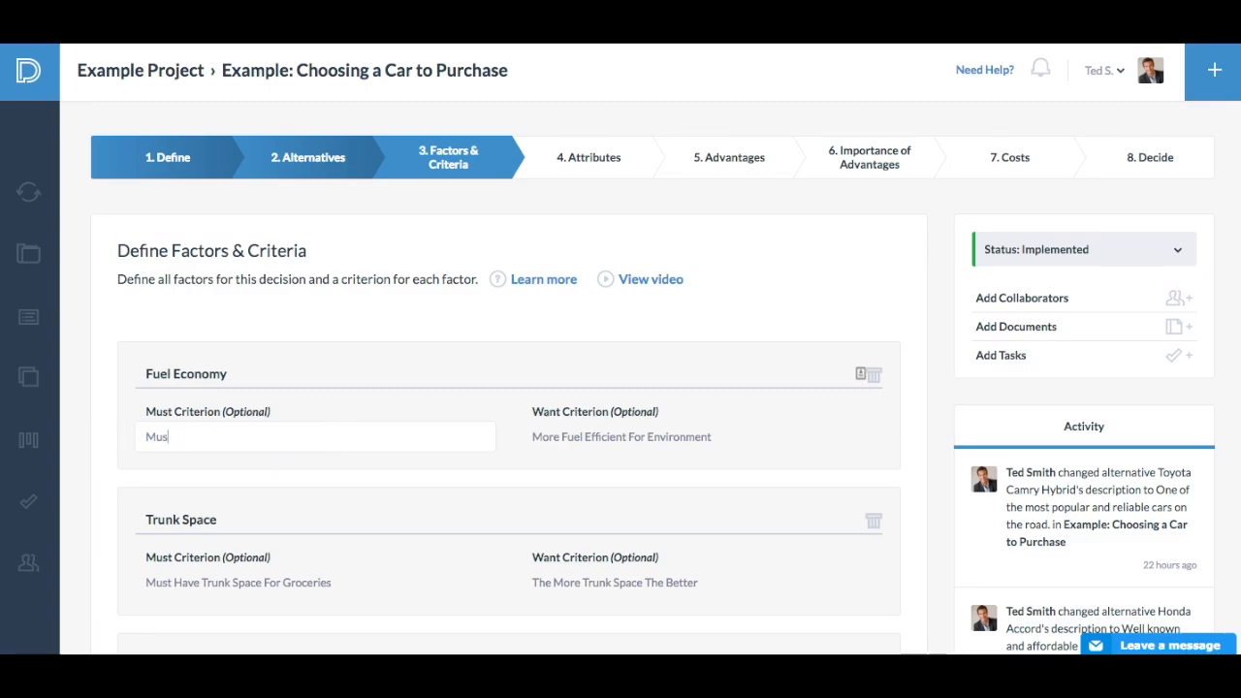
type("t Have Greater Than 20MPG")
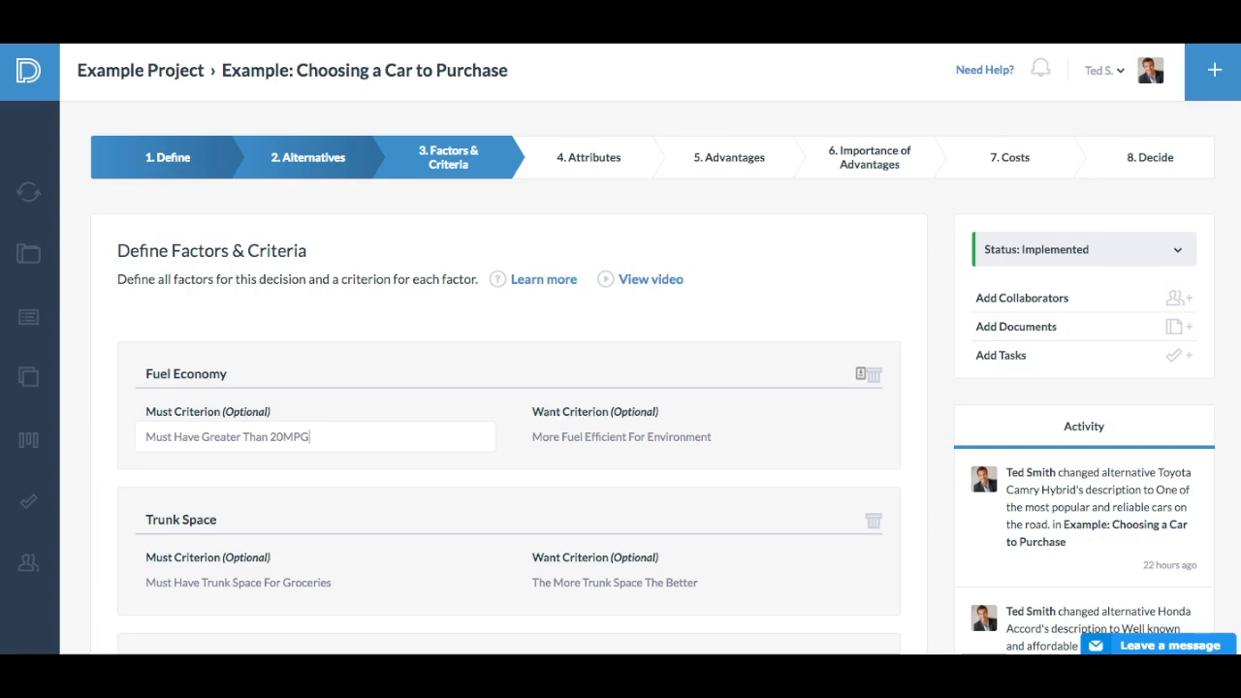
left_click(443, 280)
- Add an empty factor below Reliability and delete it again
scroll(443, 284, "down", 4)
scroll(443, 286, "down", 2)
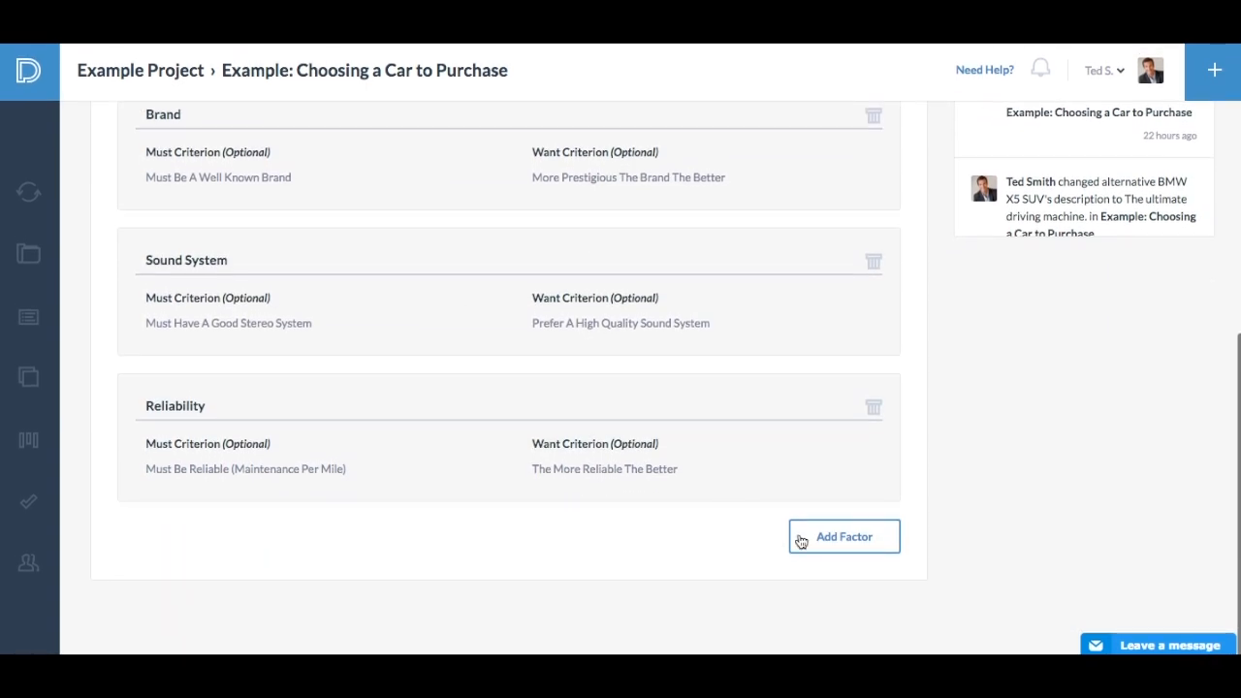
left_click(838, 546)
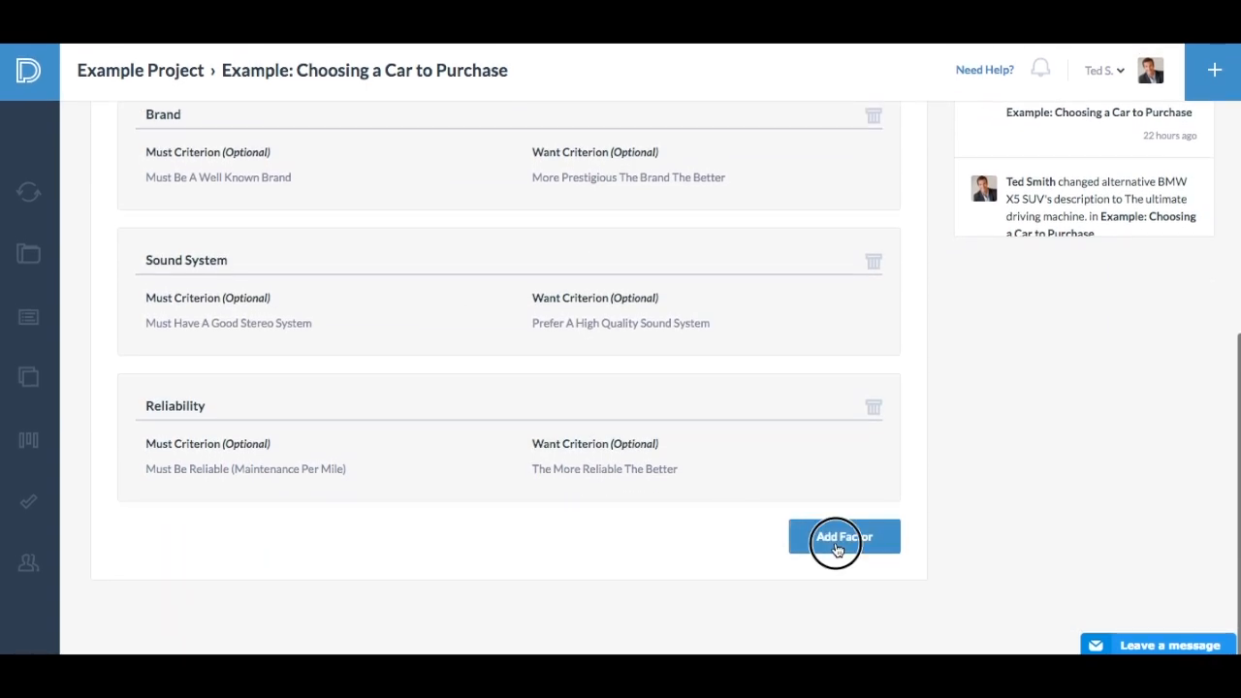
left_click(873, 408)
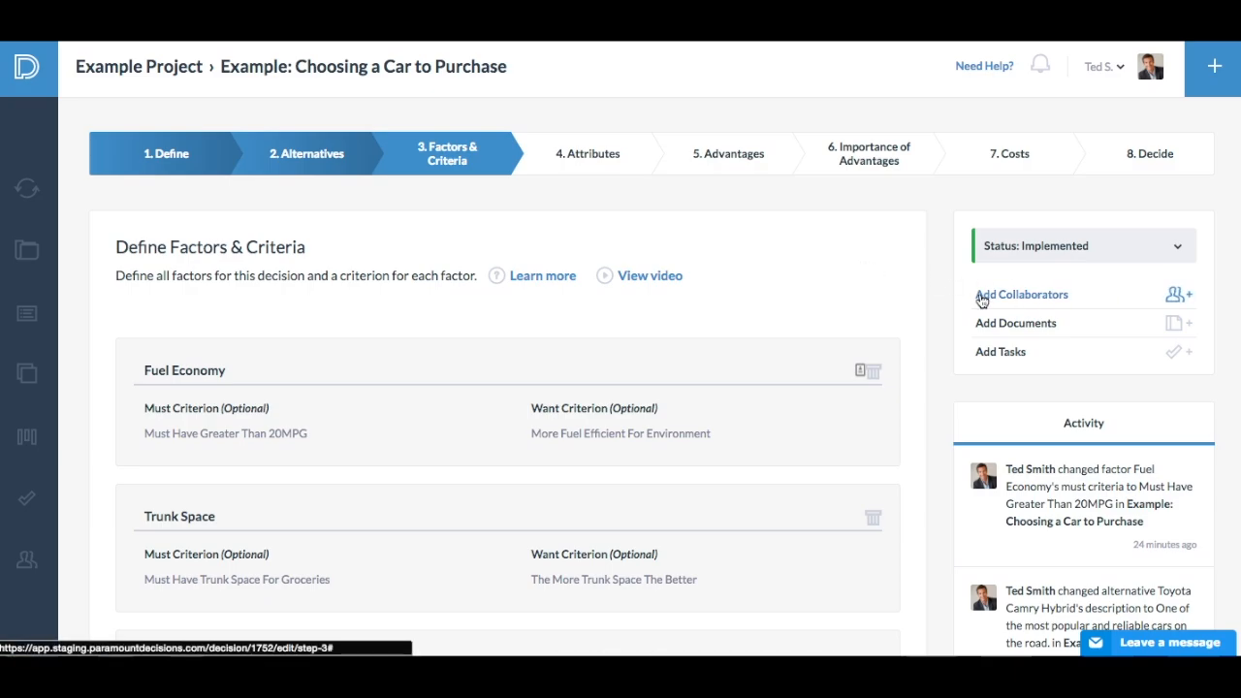
- Open the decision's collaborator list and its user invitation form, and examine the e-mail and role fields
left_click(1169, 296)
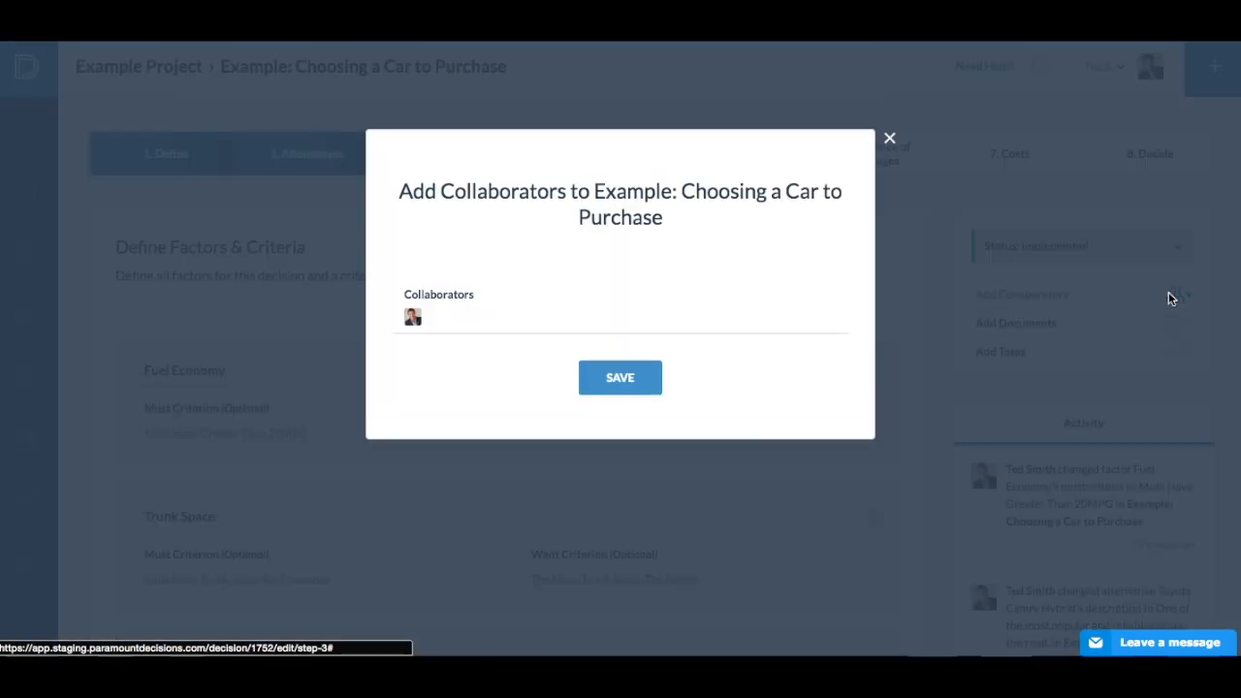
left_click(477, 322)
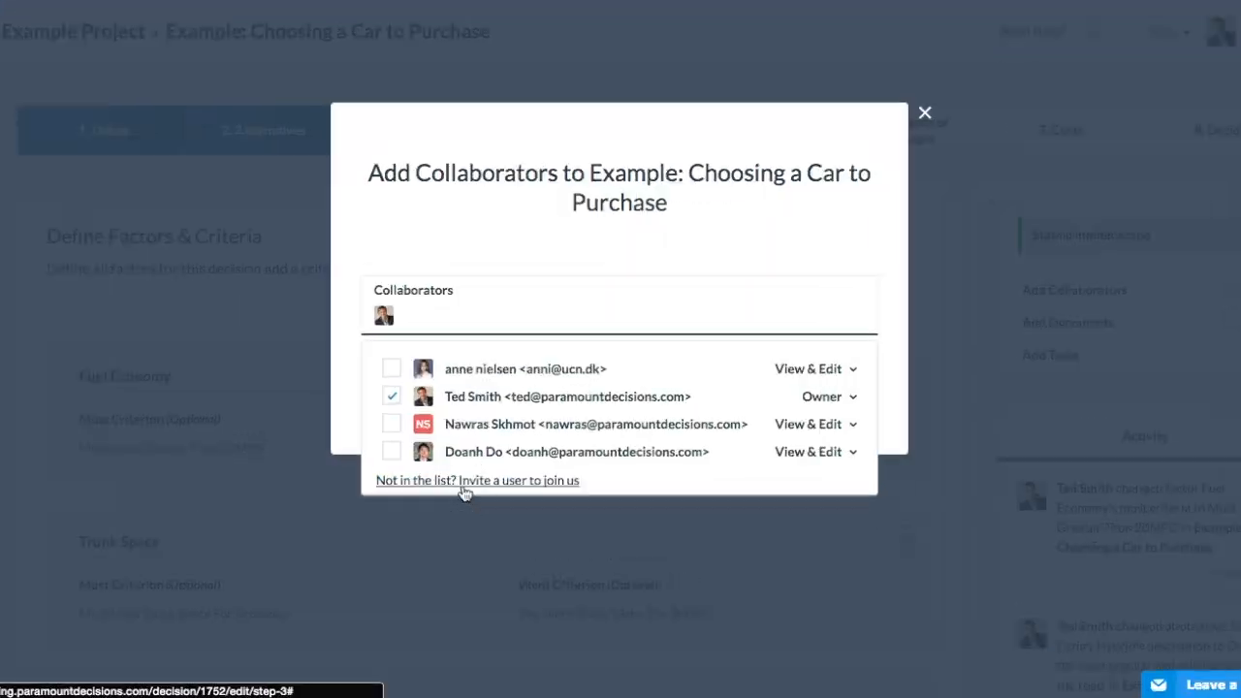
left_click(464, 480)
left_click(465, 318)
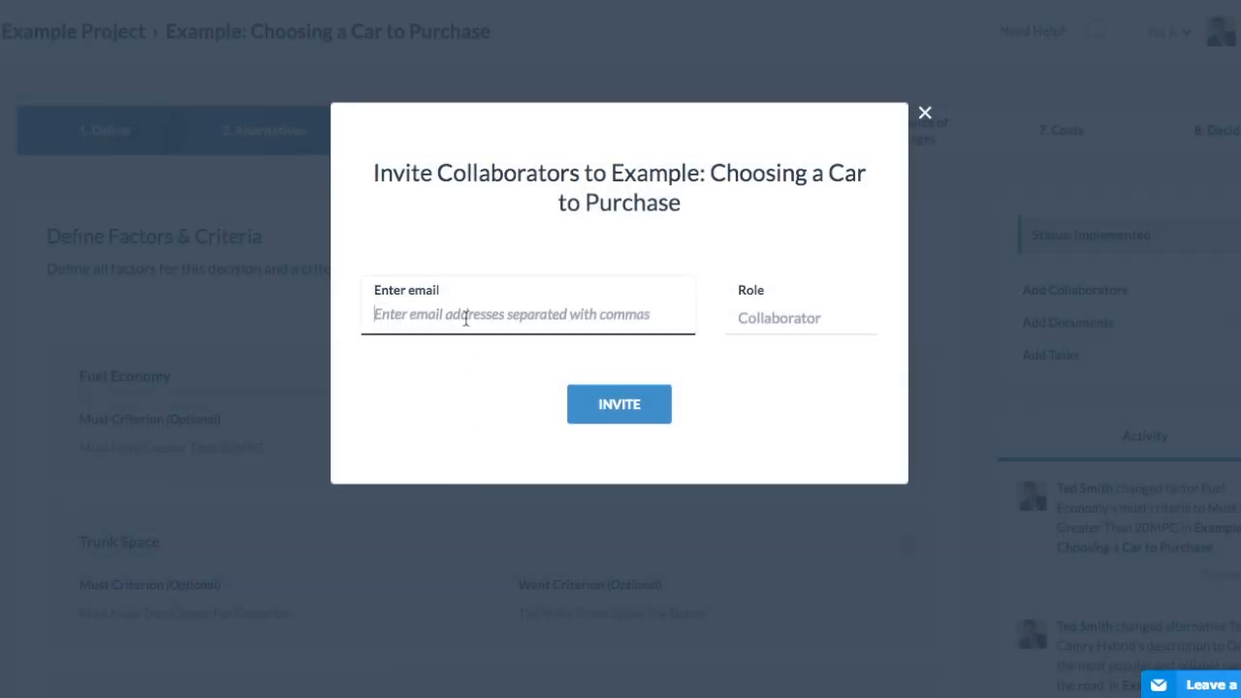
left_click(784, 318)
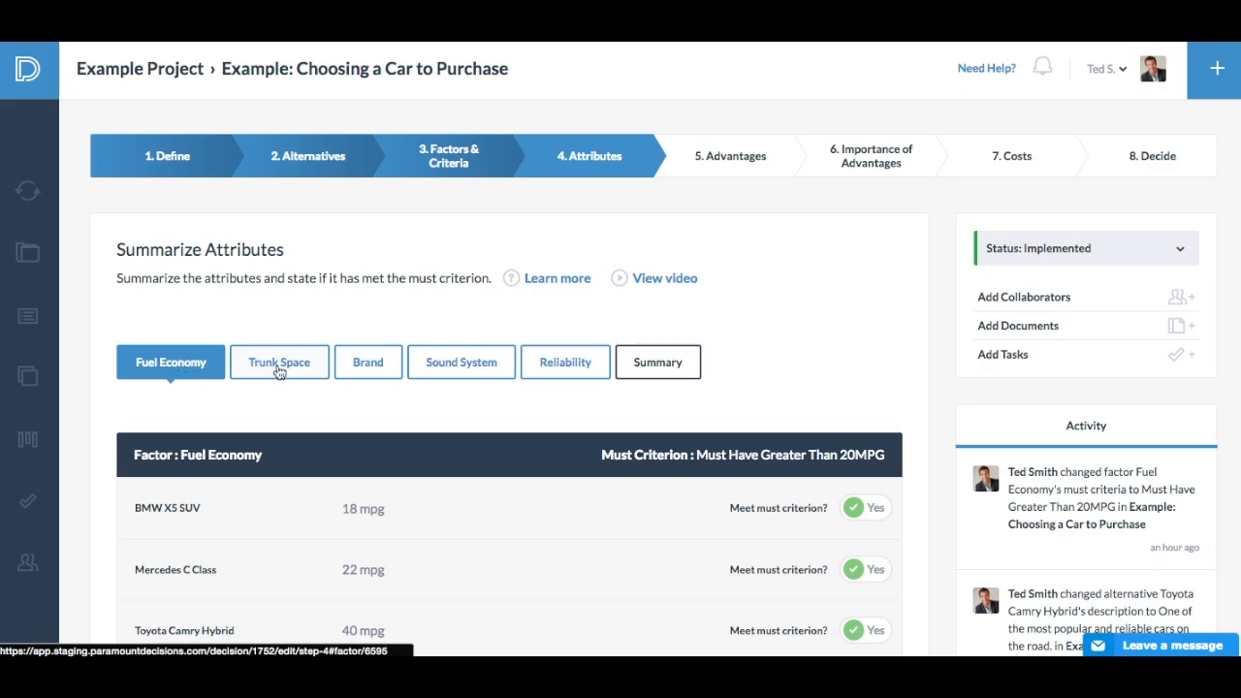
- In the Attributes stage, mark the BMW X5 SUV as not meeting the Fuel Economy must criterion
left_click(373, 368)
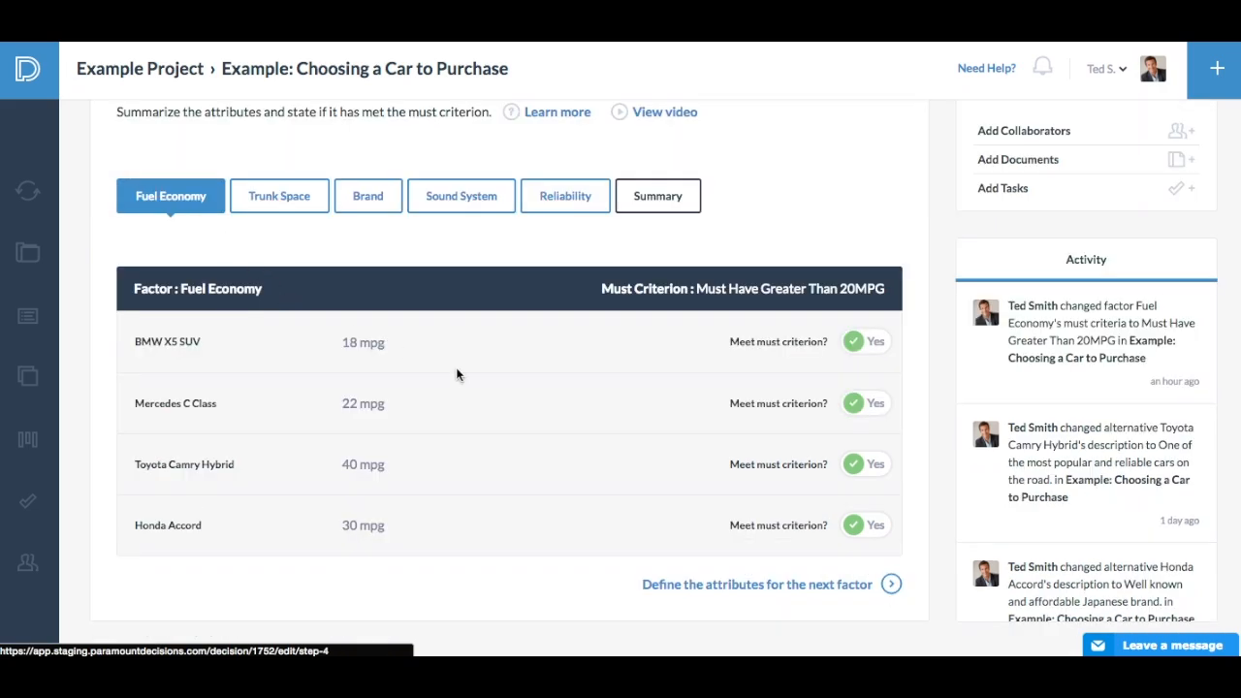
left_click(455, 353)
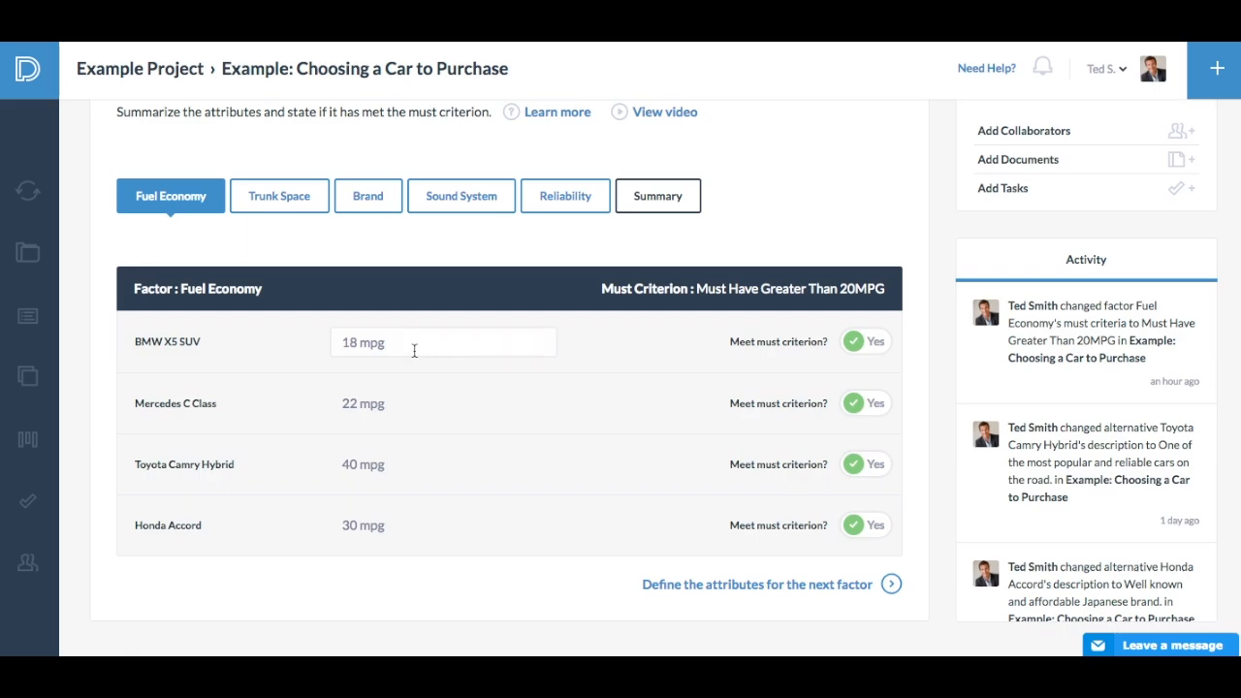
left_click_drag(383, 346, 326, 343)
left_click(299, 344)
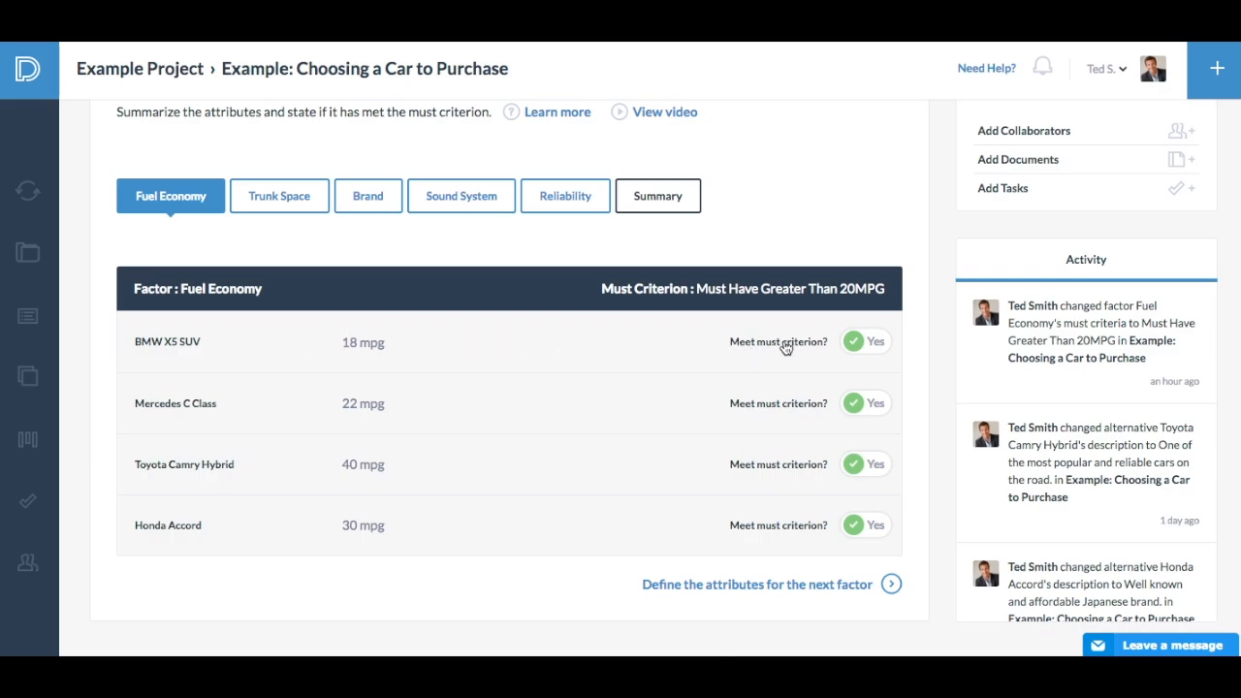
left_click(849, 342)
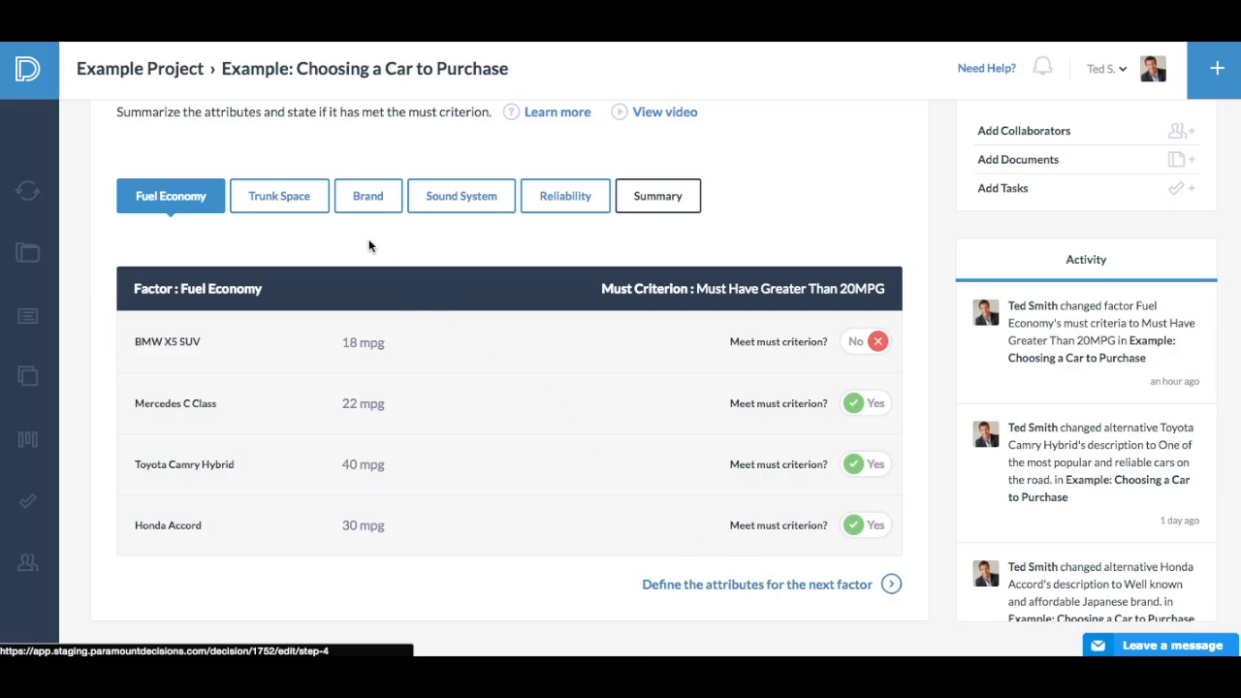
- Review the cars' Trunk Space attributes and the summary of all factors in the Attributes stage
left_click(311, 206)
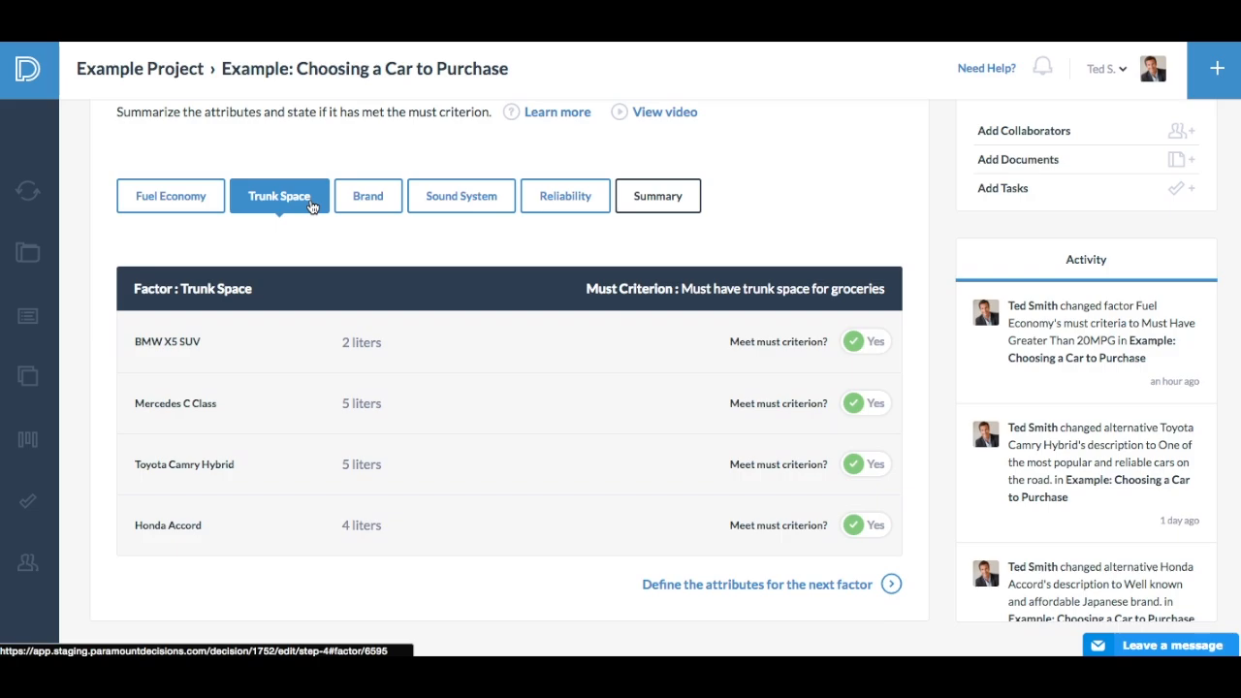
left_click(656, 207)
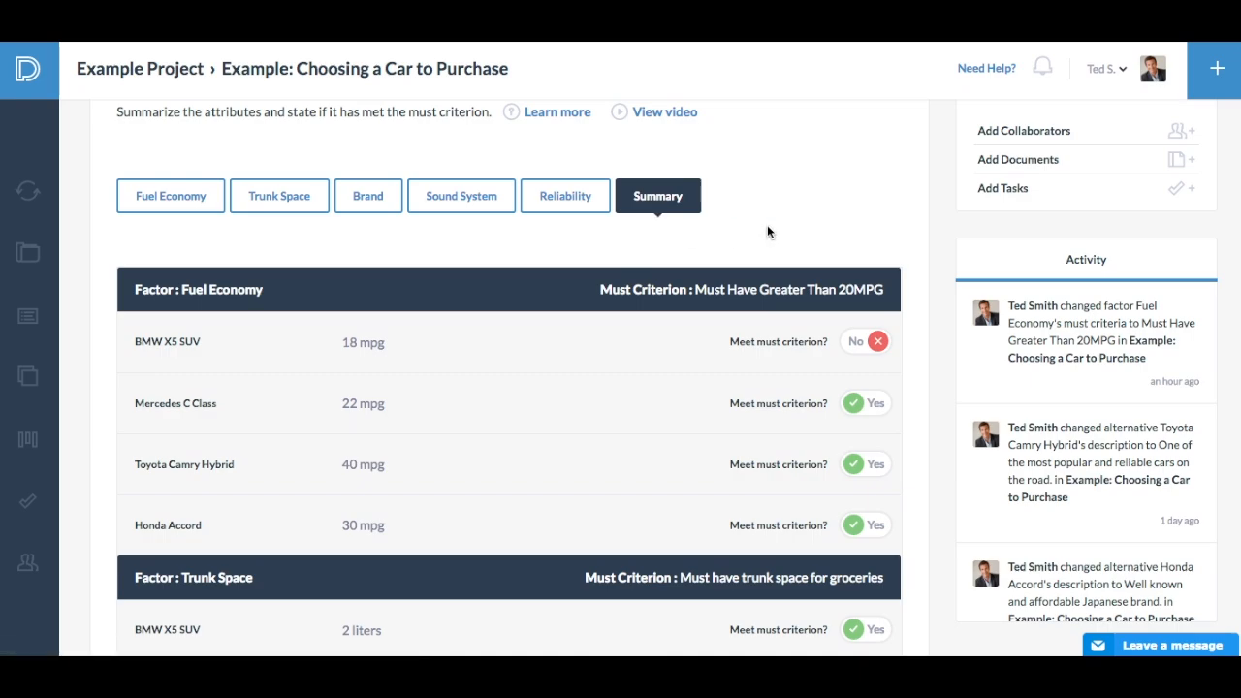
scroll(812, 221, "up", 3)
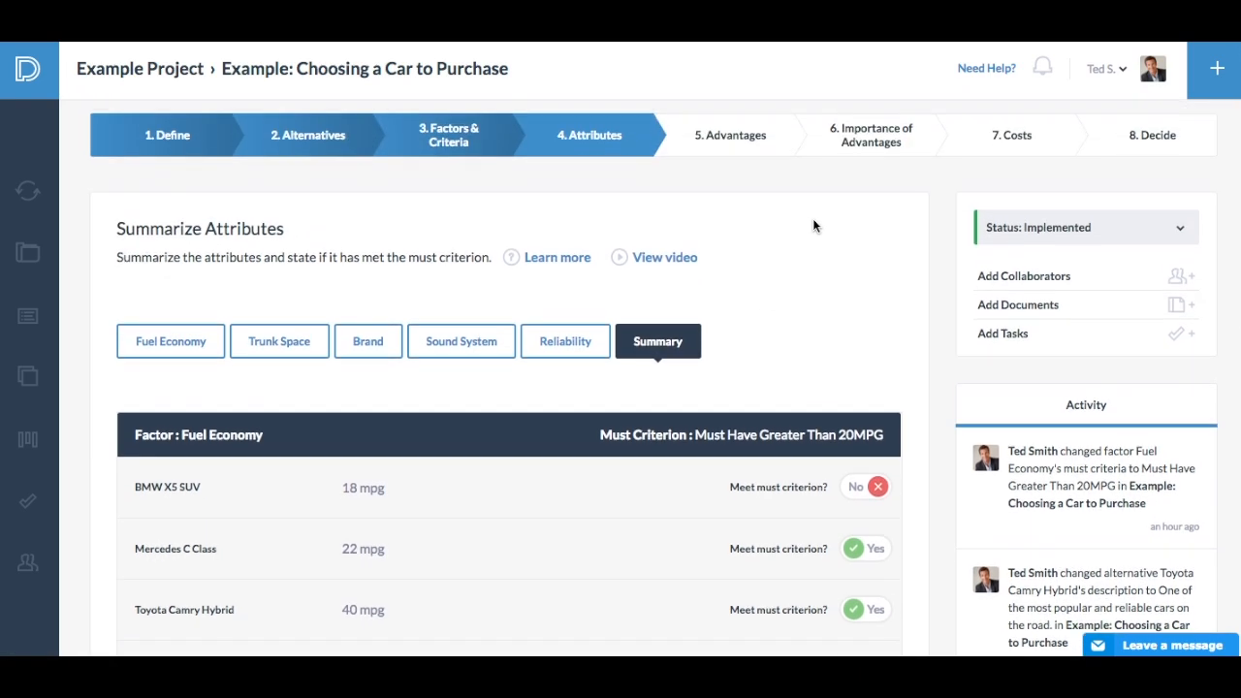
- Open the form for uploading documents to the decision, and close it without adding a file
left_click(1005, 308)
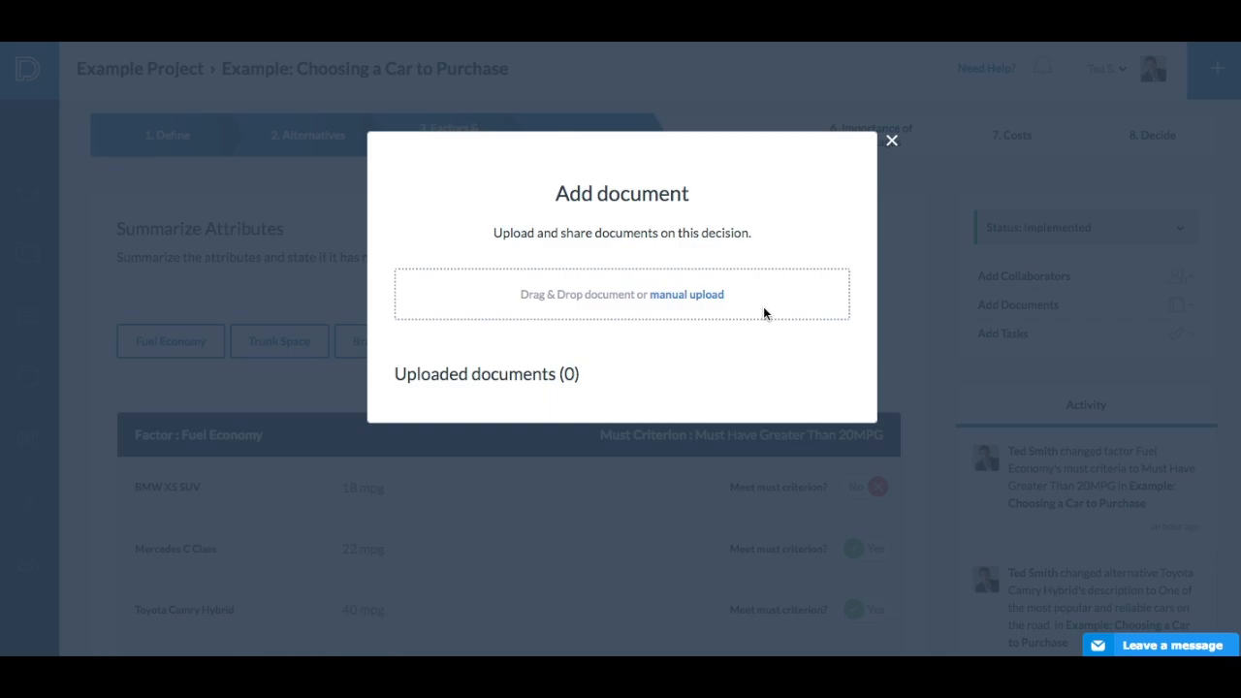
left_click(890, 142)
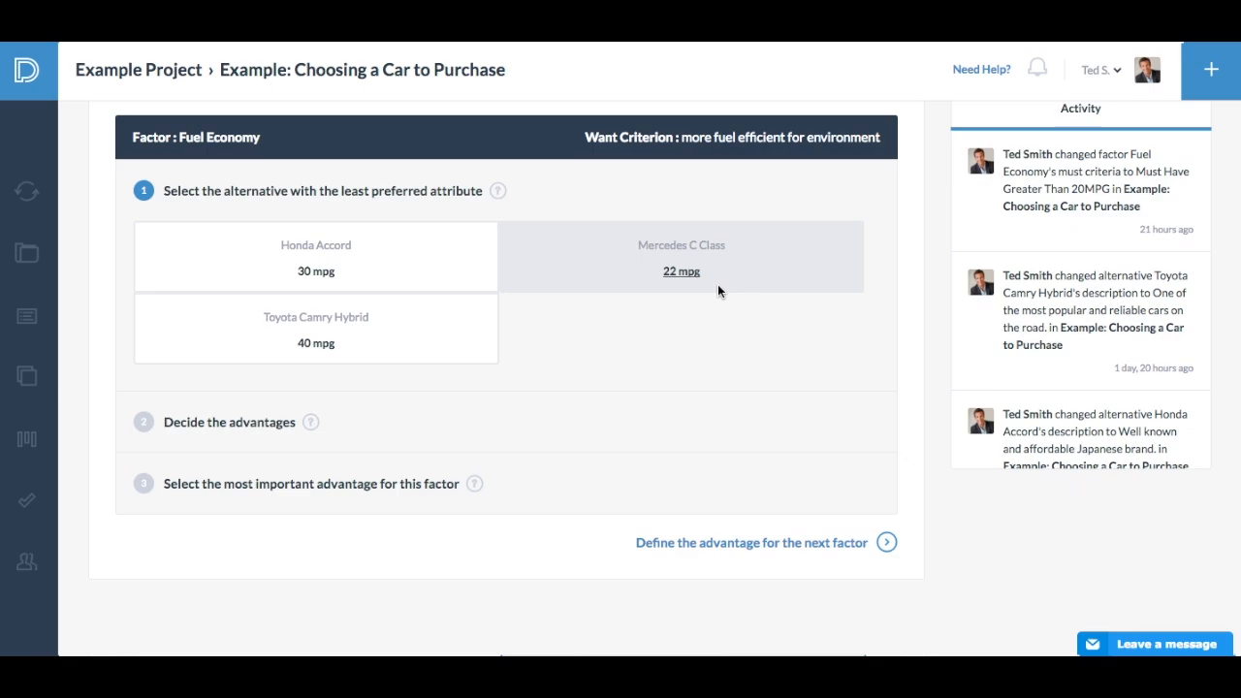
- For Fuel Economy, choose Mercedes C Class as the least preferred attribute and Toyota Camry Hybrid's "18 more mpg" as the most important advantage
left_click(683, 271)
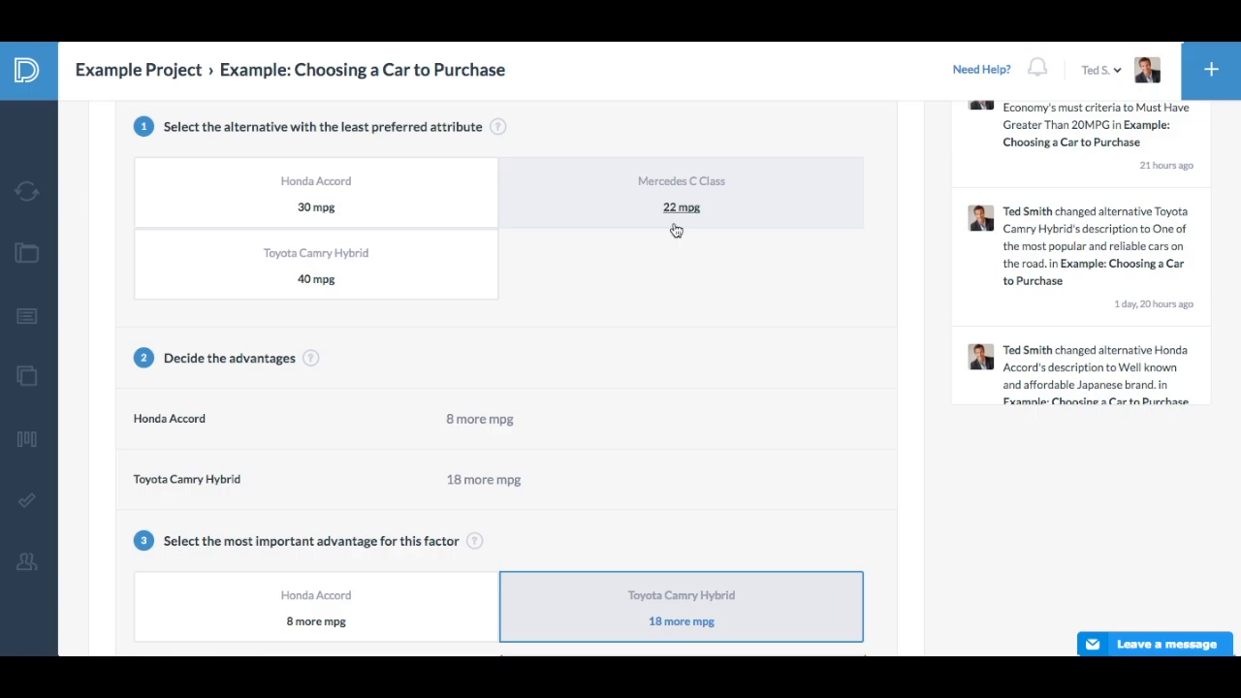
mouse_move(313, 359)
scroll(385, 364, "down", 3)
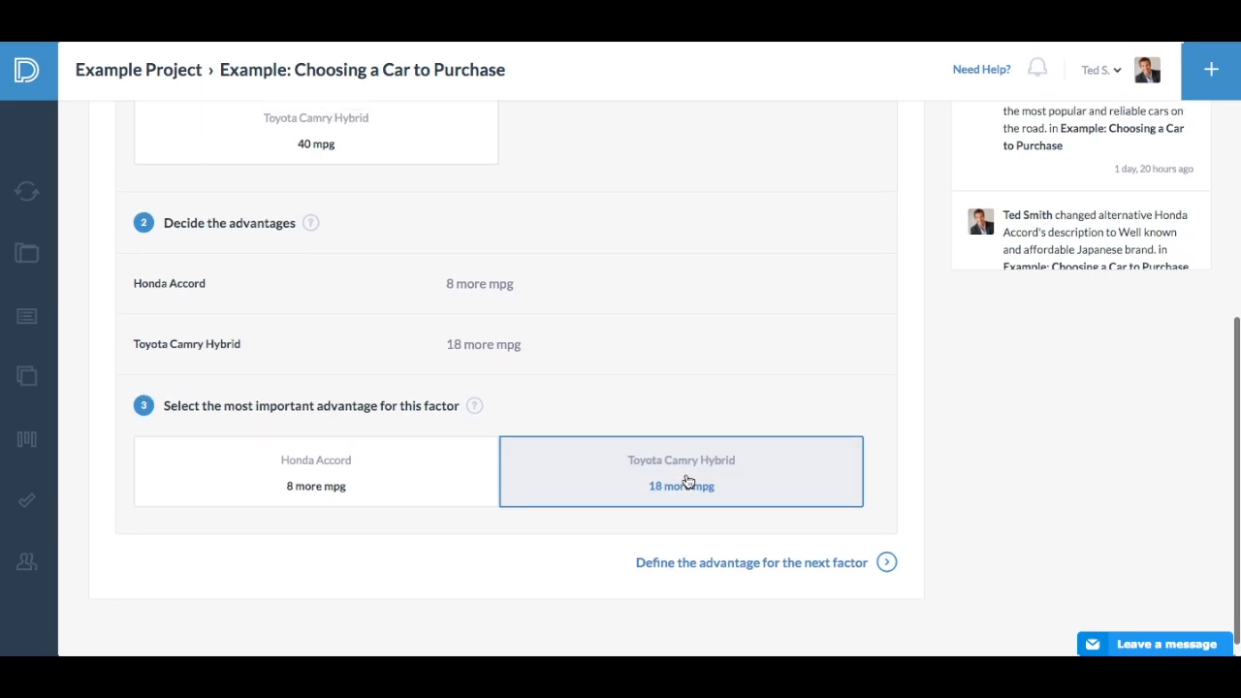
scroll(686, 474, "up", 3)
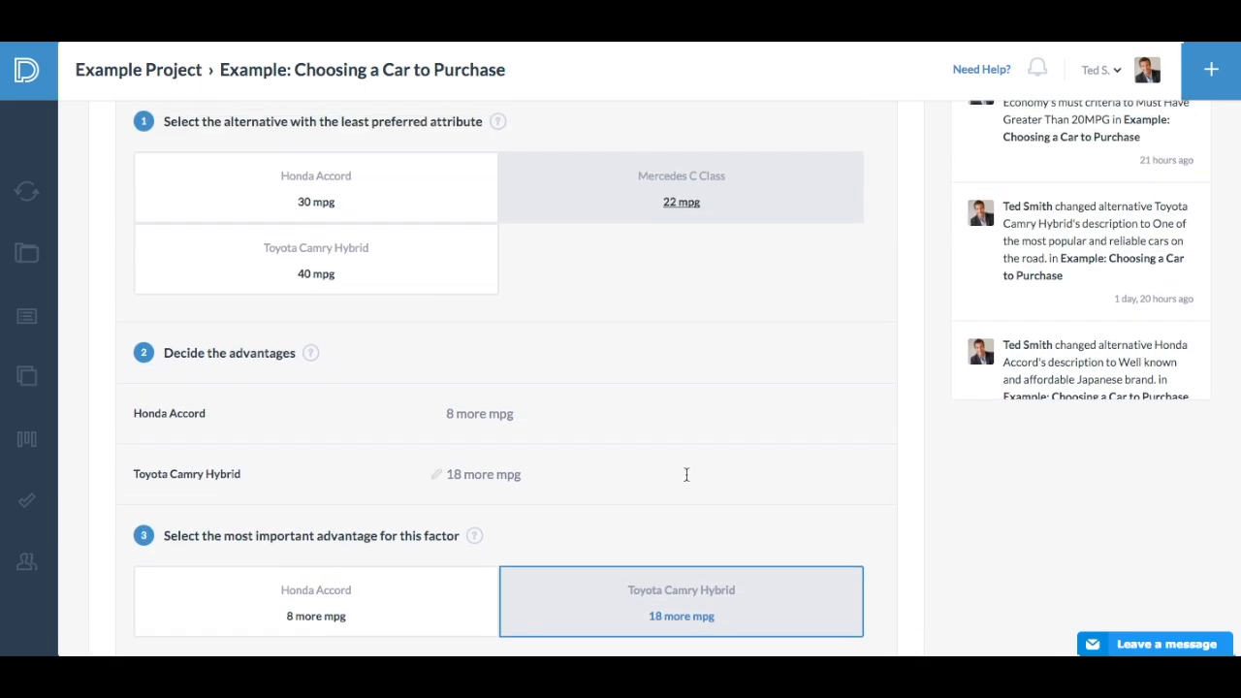
left_click(681, 628)
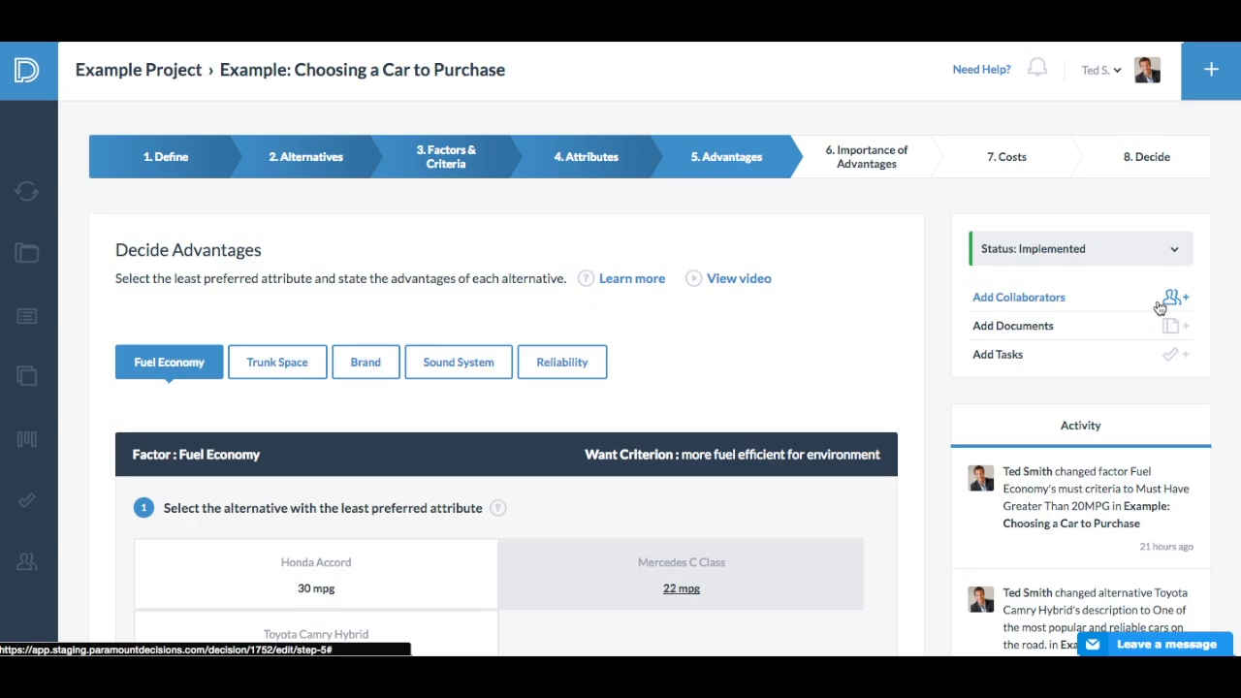
- Finish the Fuel Economy advantages and continue to defining the advantages of the next factor
scroll(681, 476, "down", 4)
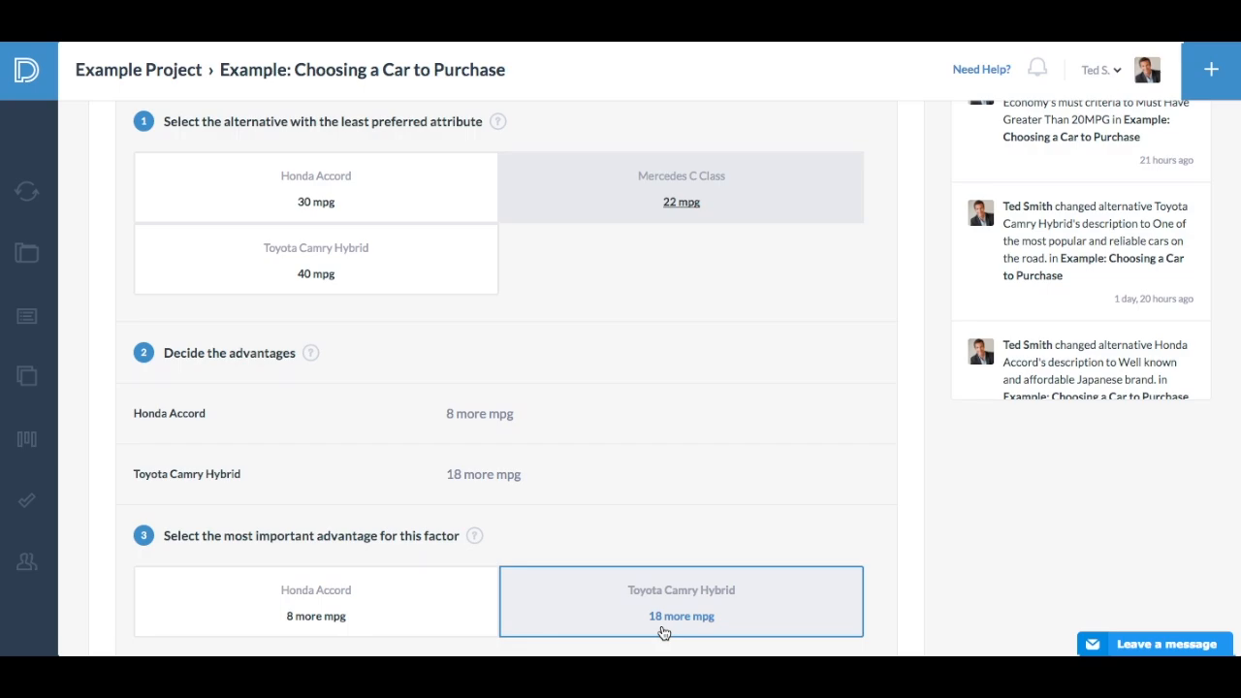
scroll(664, 632, "down", 3)
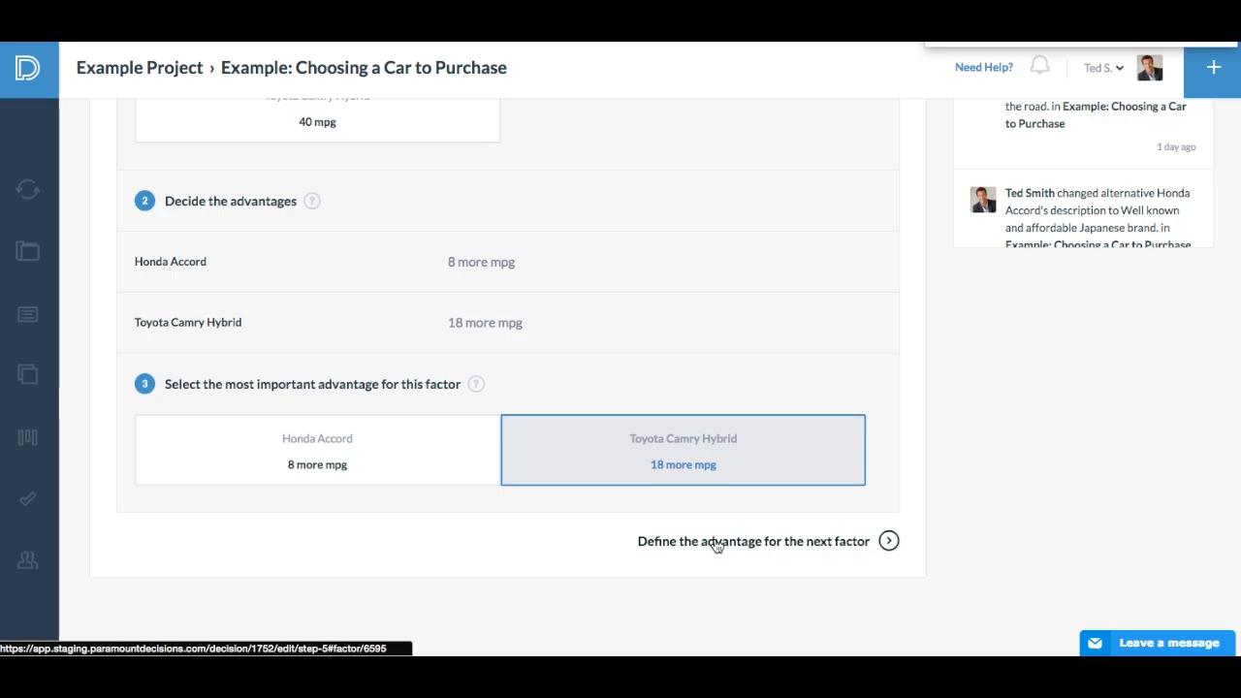
left_click(751, 548)
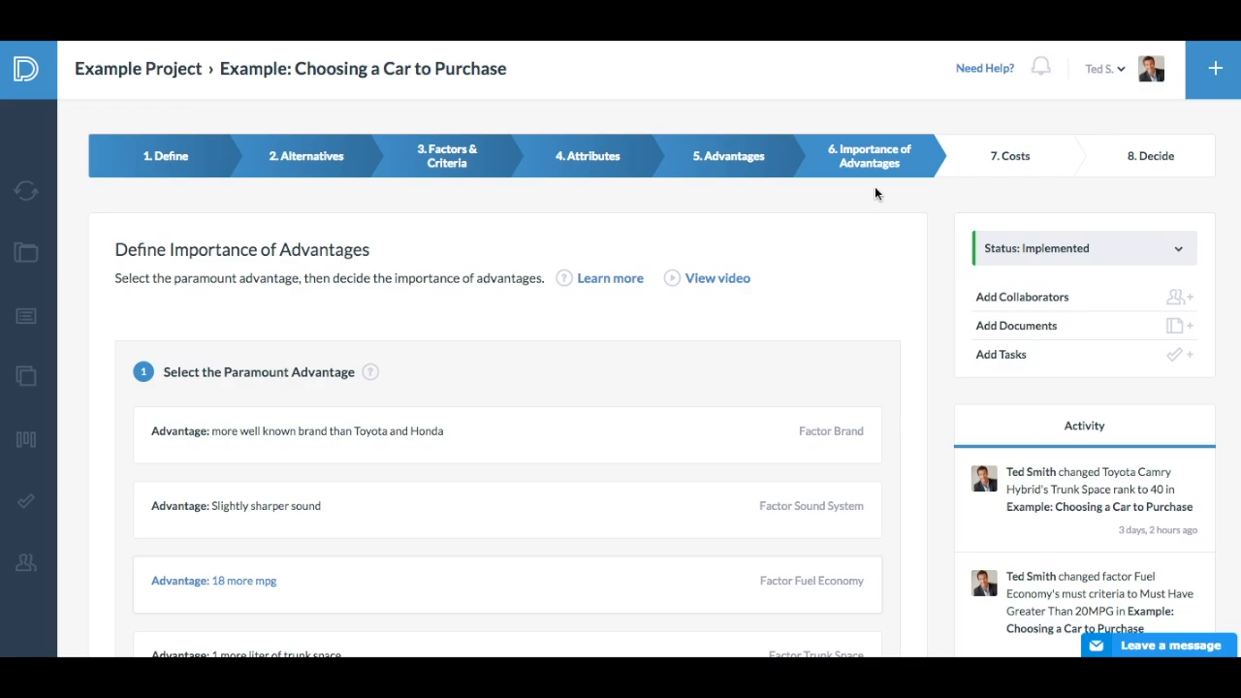
- In the Importance of Advantages stage, select the Brand advantage "more well known brand than Toyota and Honda" as the paramount advantage
scroll(875, 194, "down", 3)
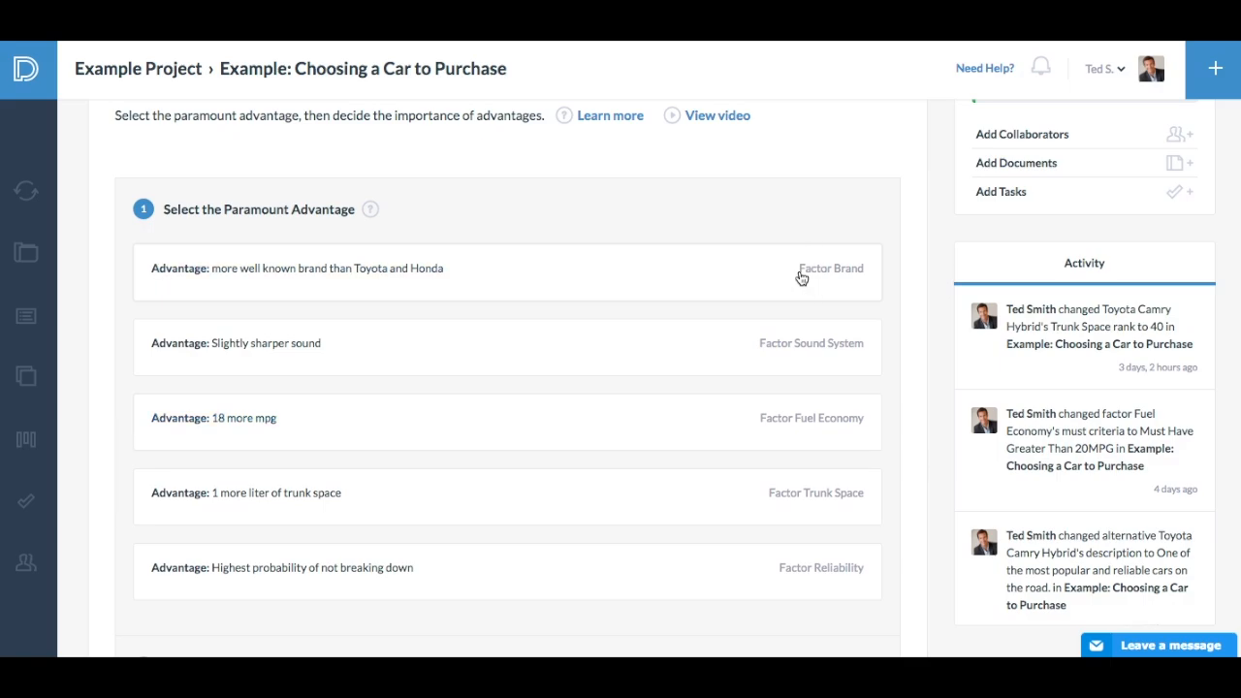
left_click(760, 279)
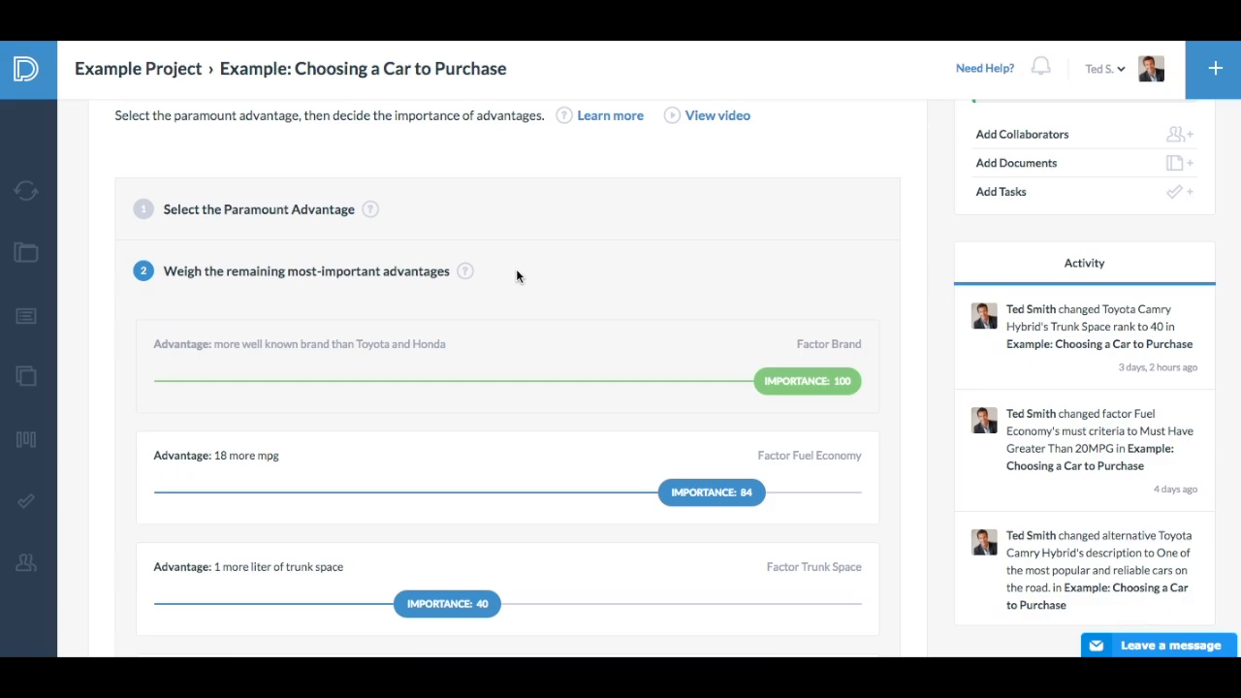
- Set the importance of the Reliability advantage "Highest probability of not breaking down" to 87 and continue to weighing the remaining advantages
scroll(516, 271, "down", 1)
scroll(515, 271, "down", 2)
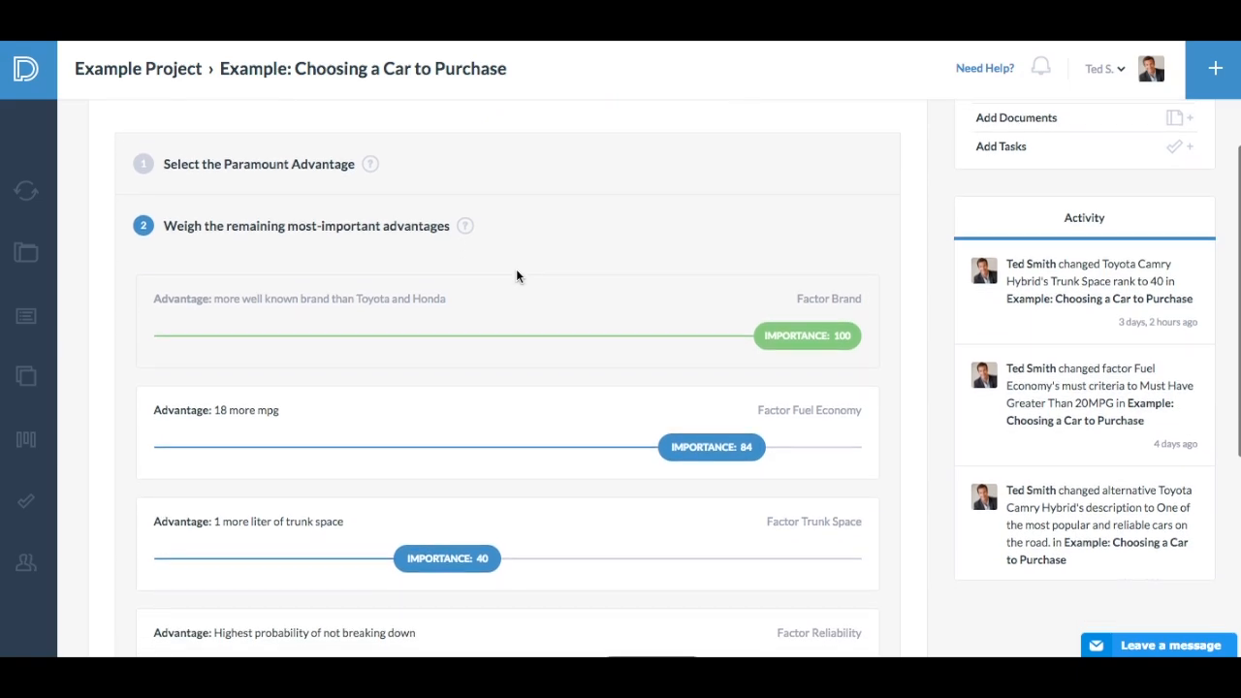
scroll(516, 276, "down", 1)
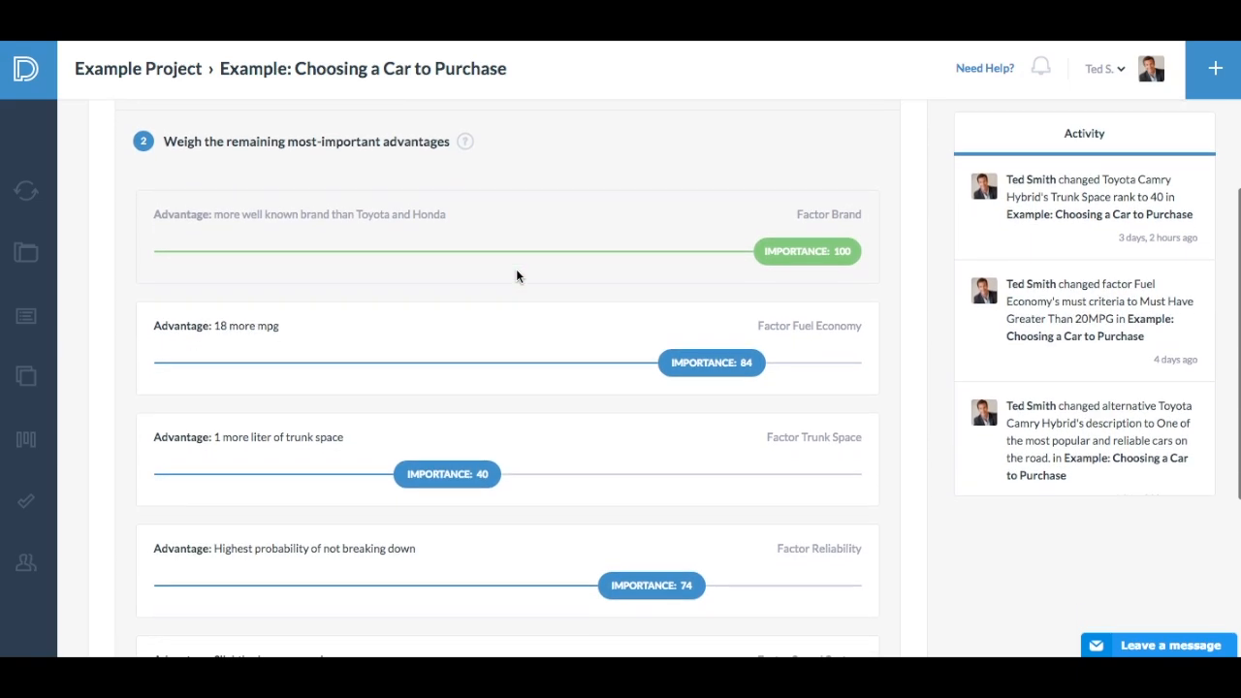
scroll(517, 276, "down", 3)
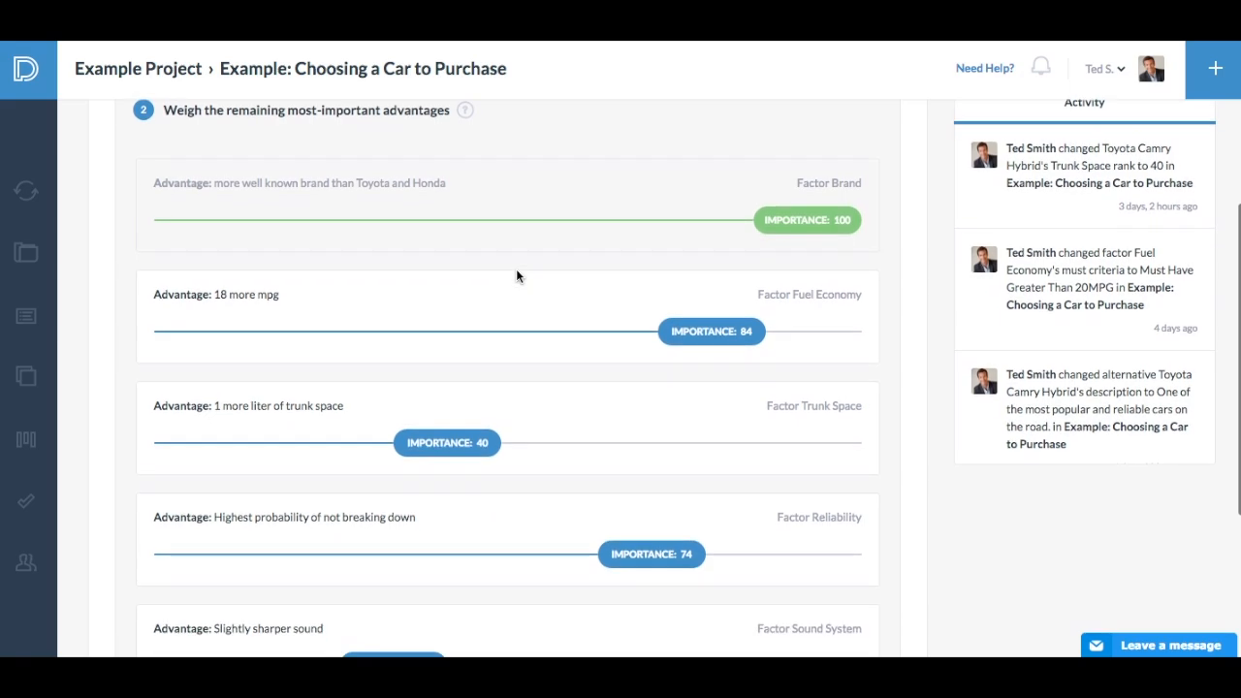
scroll(518, 277, "up", 1)
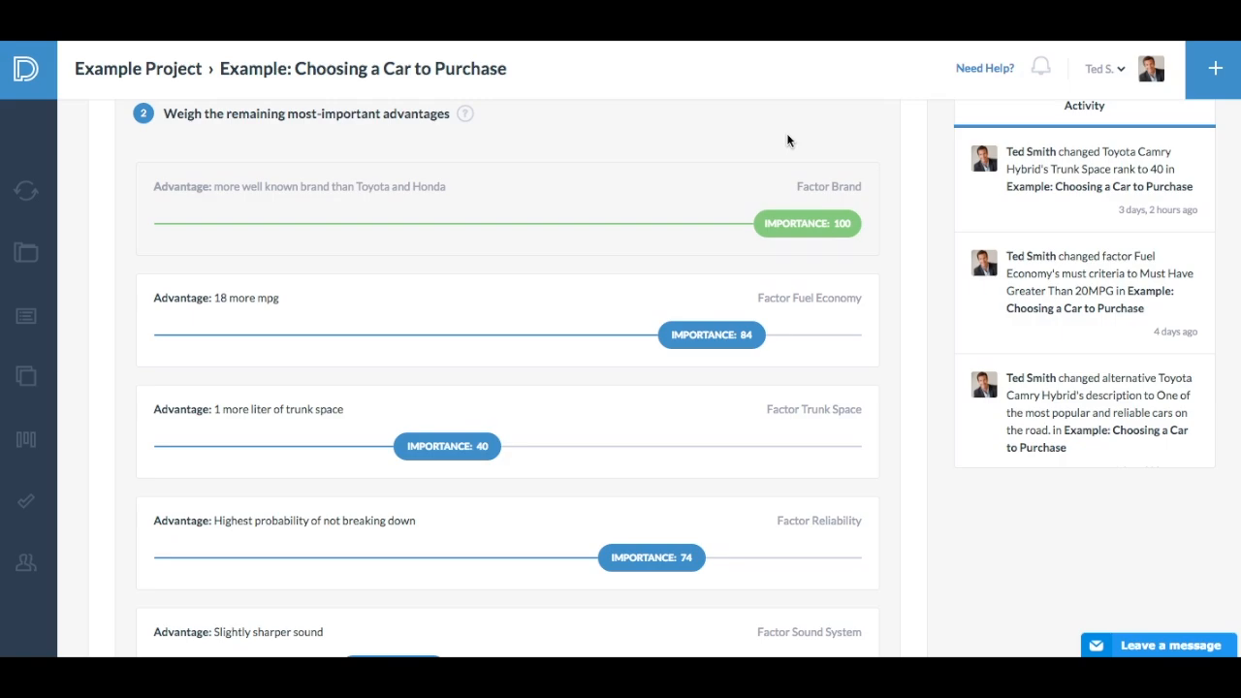
scroll(667, 482, "up", 1)
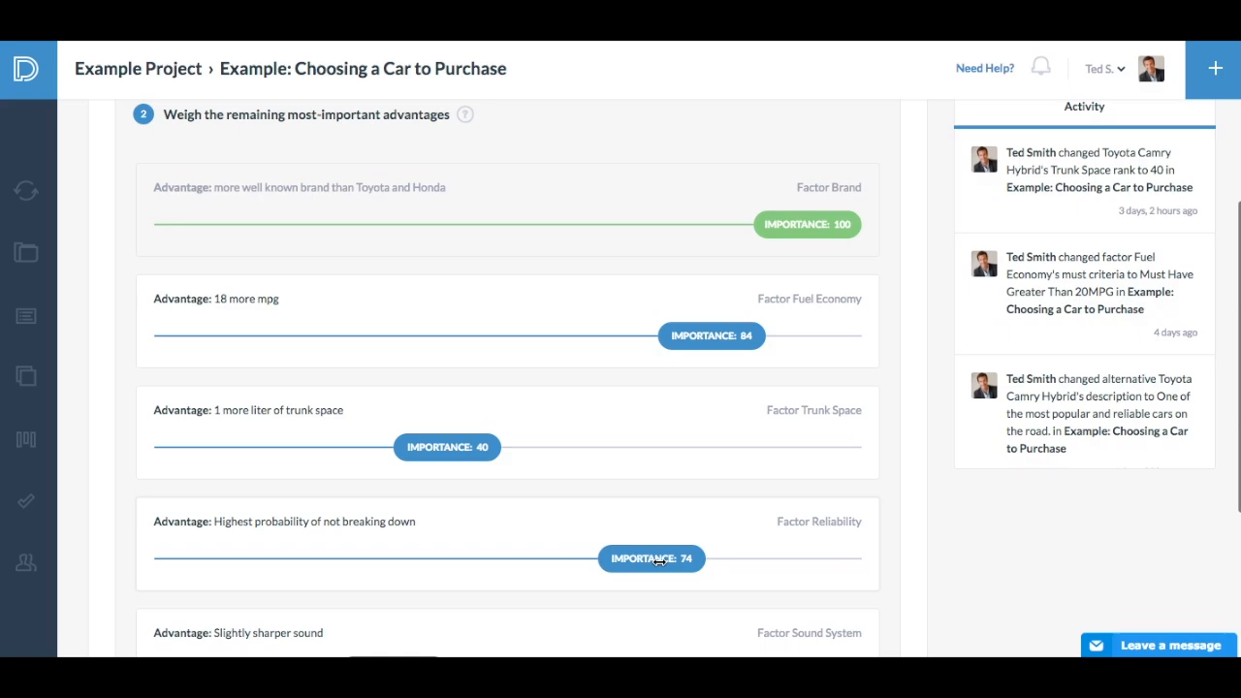
left_click_drag(659, 561, 736, 561)
scroll(724, 446, "down", 2)
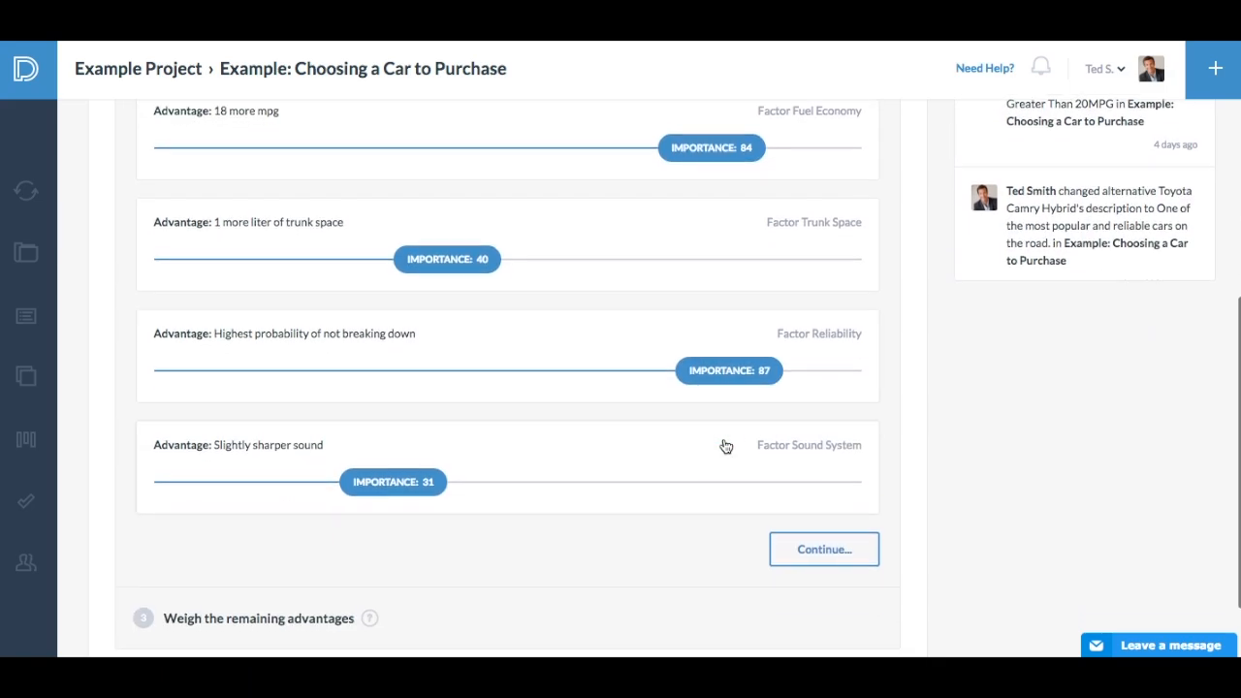
left_click(829, 550)
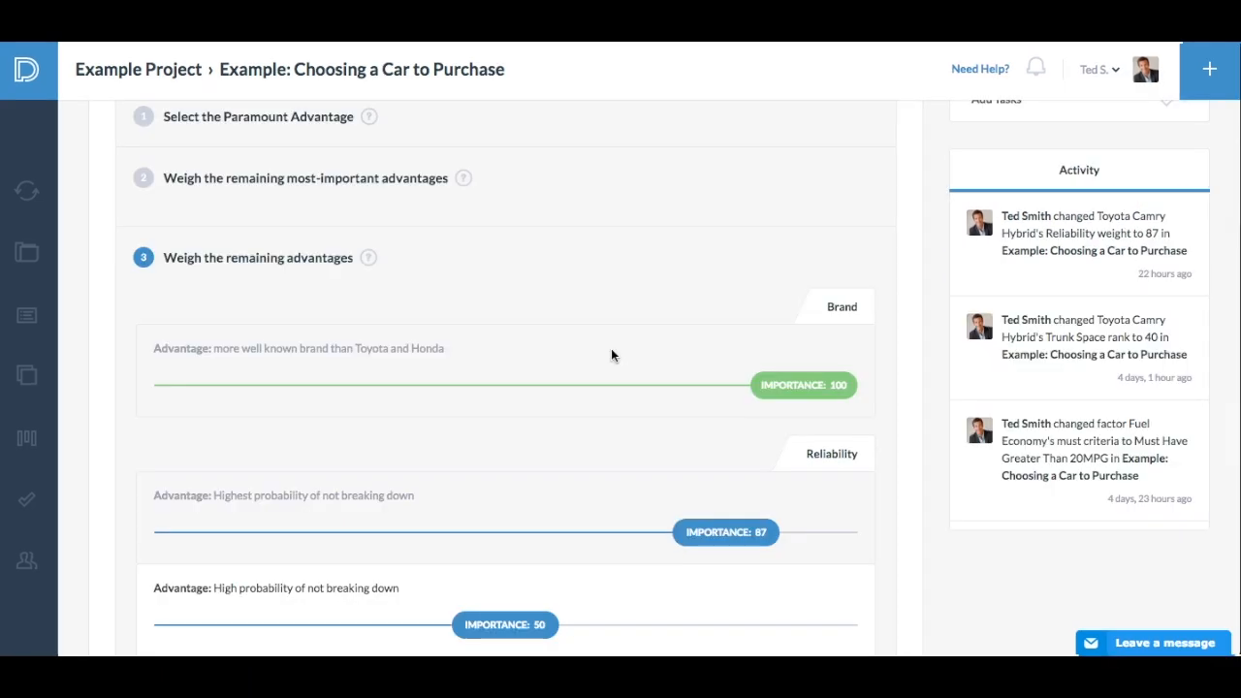
- Try to raise the importance of "High probability of not breaking down" above that of "Highest probability of not breaking down"
scroll(611, 354, "down", 5)
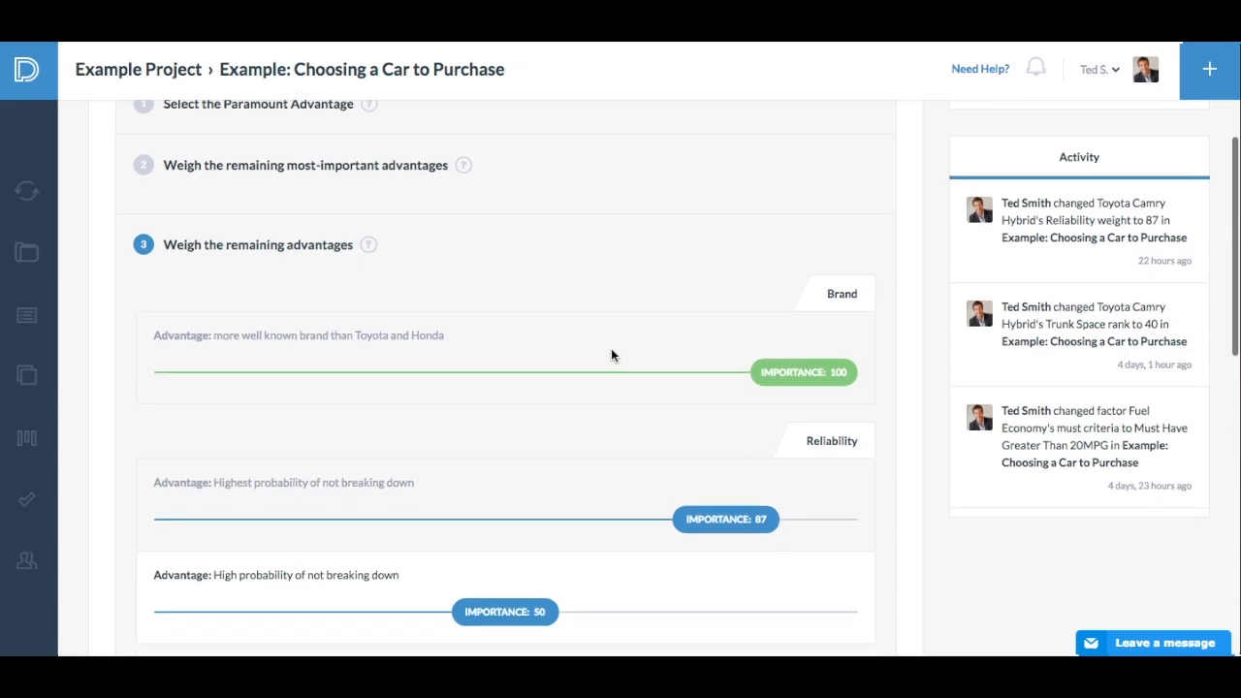
scroll(610, 355, "down", 3)
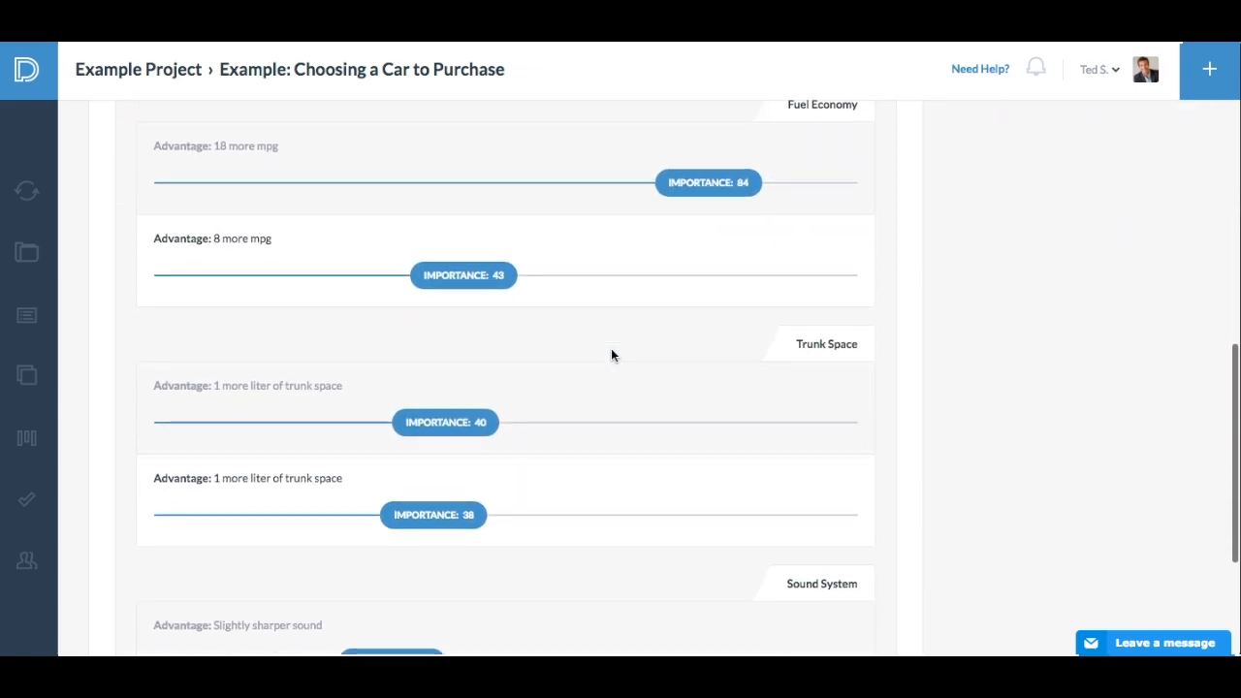
scroll(611, 355, "up", 8)
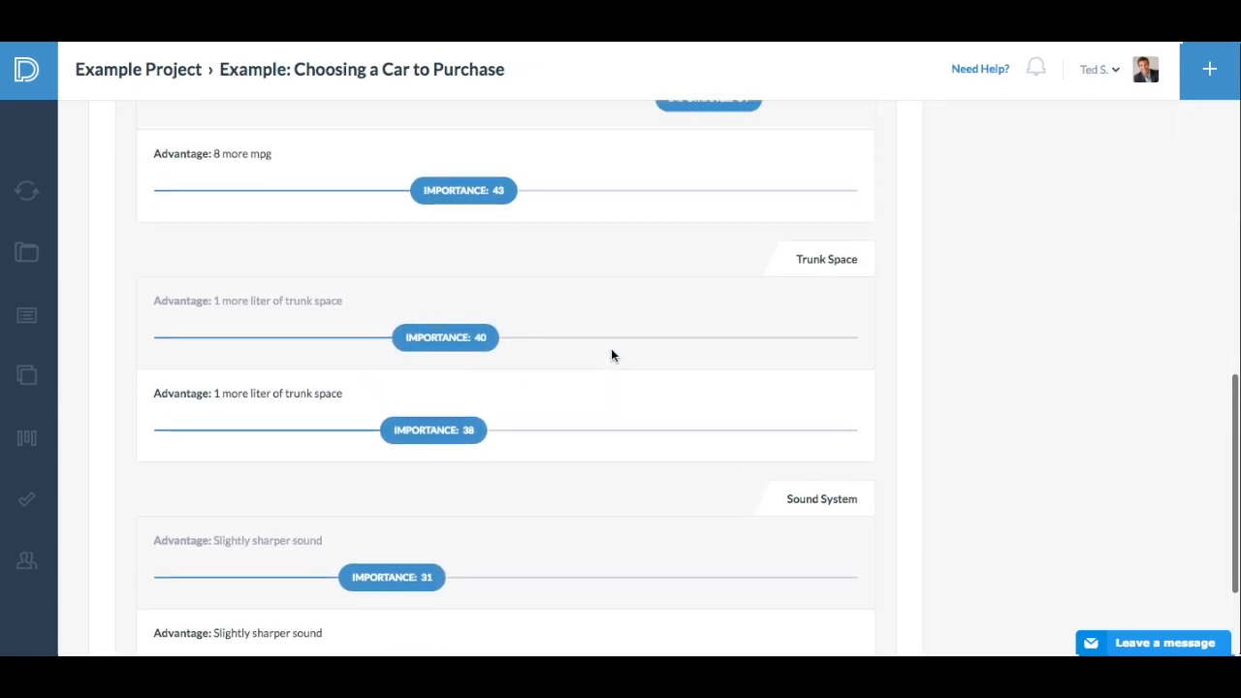
scroll(611, 355, "up", 2)
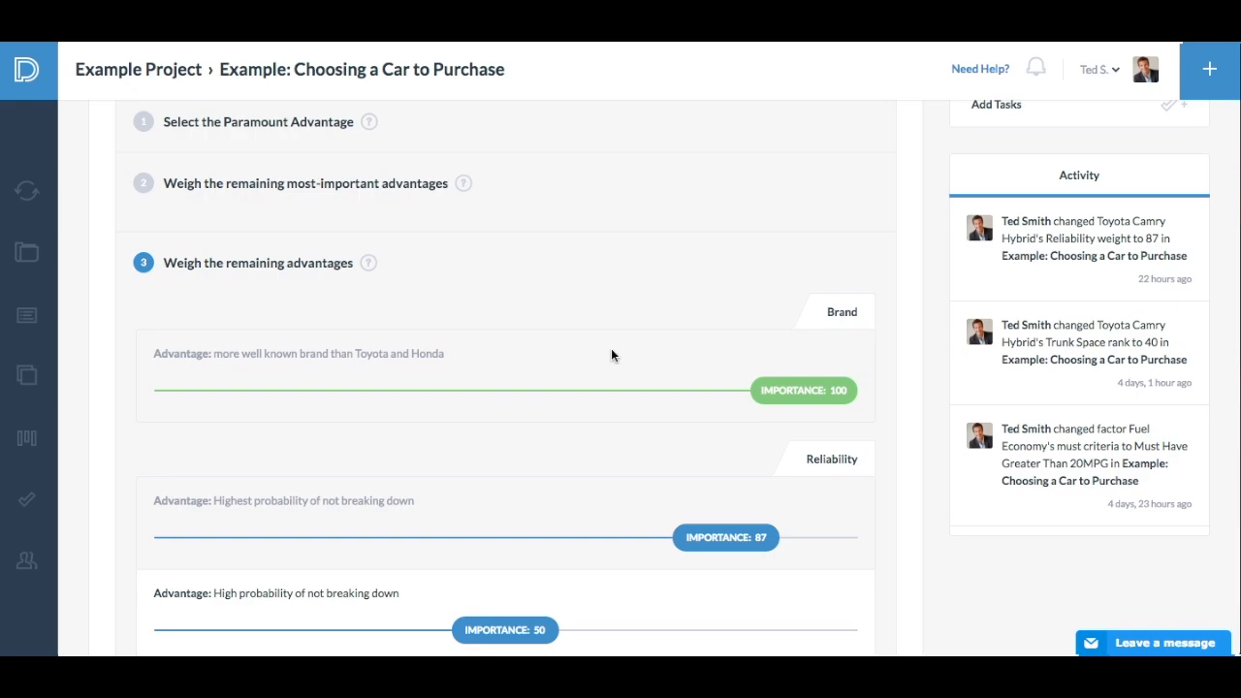
left_click_drag(511, 632, 829, 628)
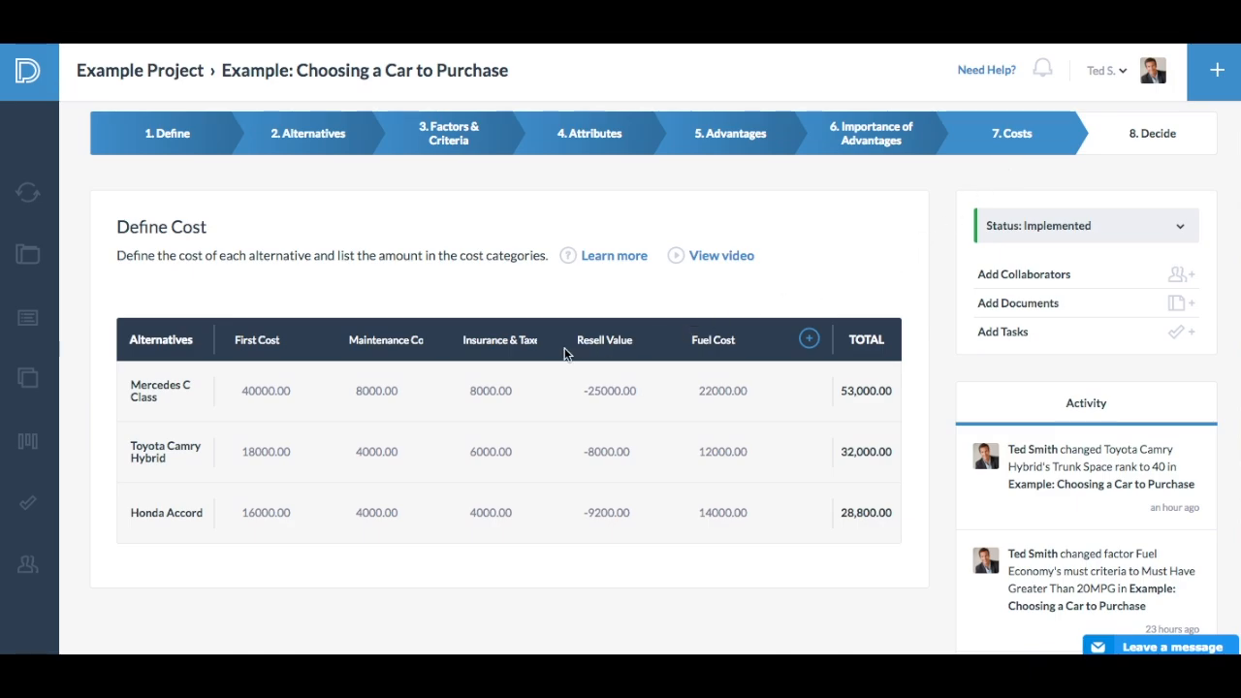
- In the Costs stage, open the First Cost heading, the Mercedes C Class maintenance cost and the Resell Value heading for editing without changing them
left_click(282, 340)
left_click_drag(283, 340, 230, 341)
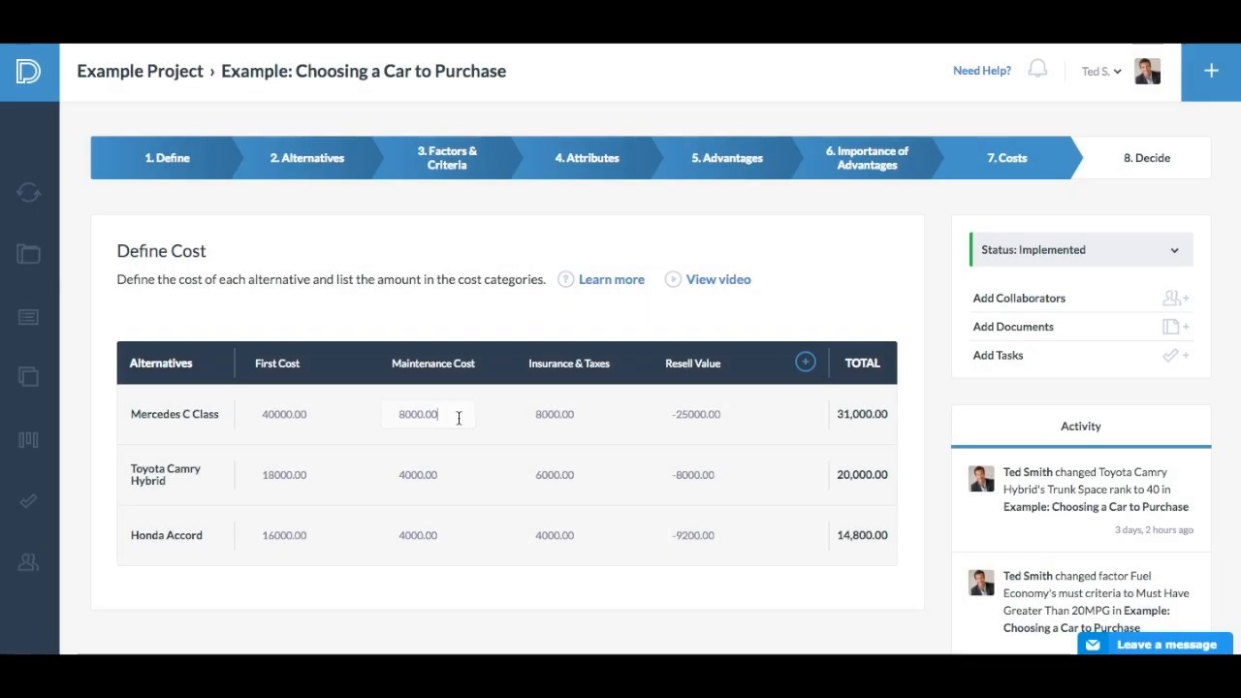
left_click_drag(458, 417, 365, 421)
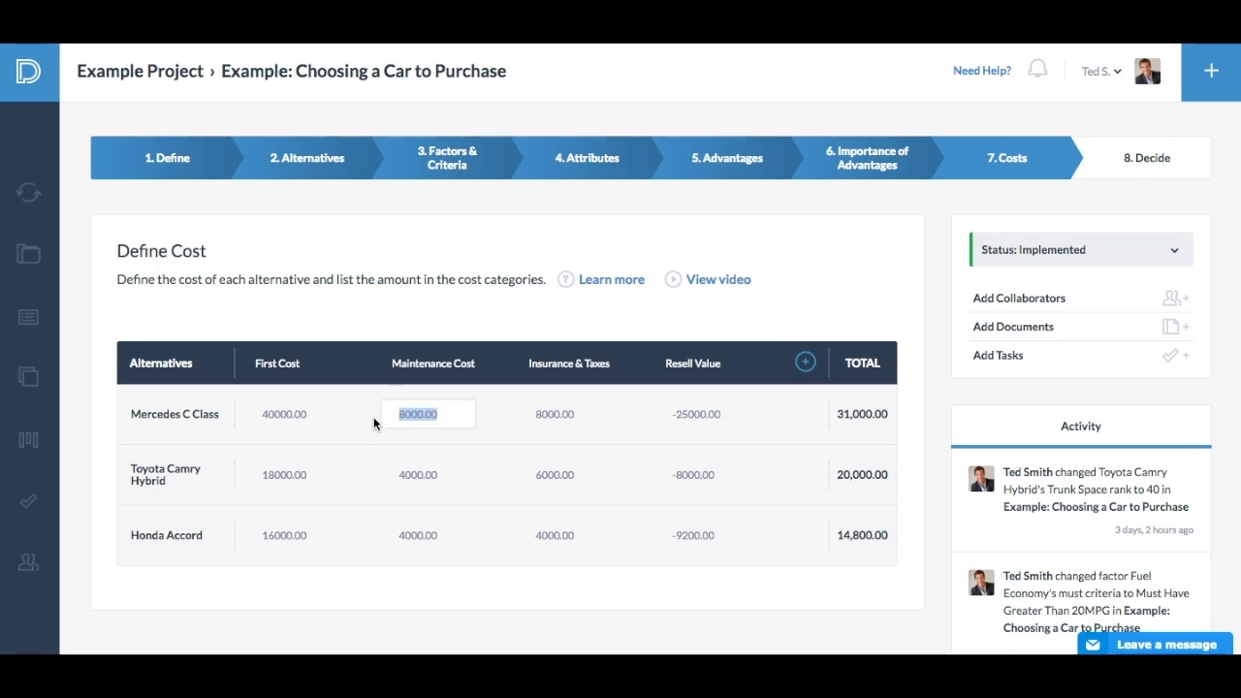
left_click(497, 414)
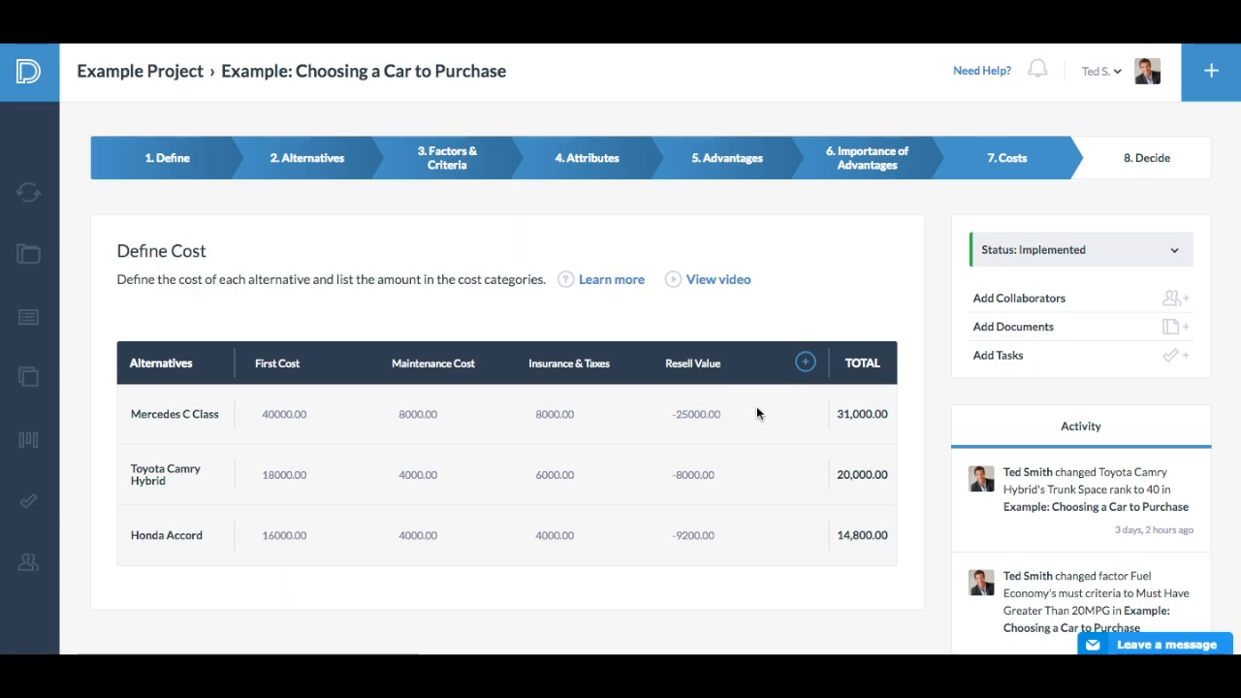
left_click(735, 373)
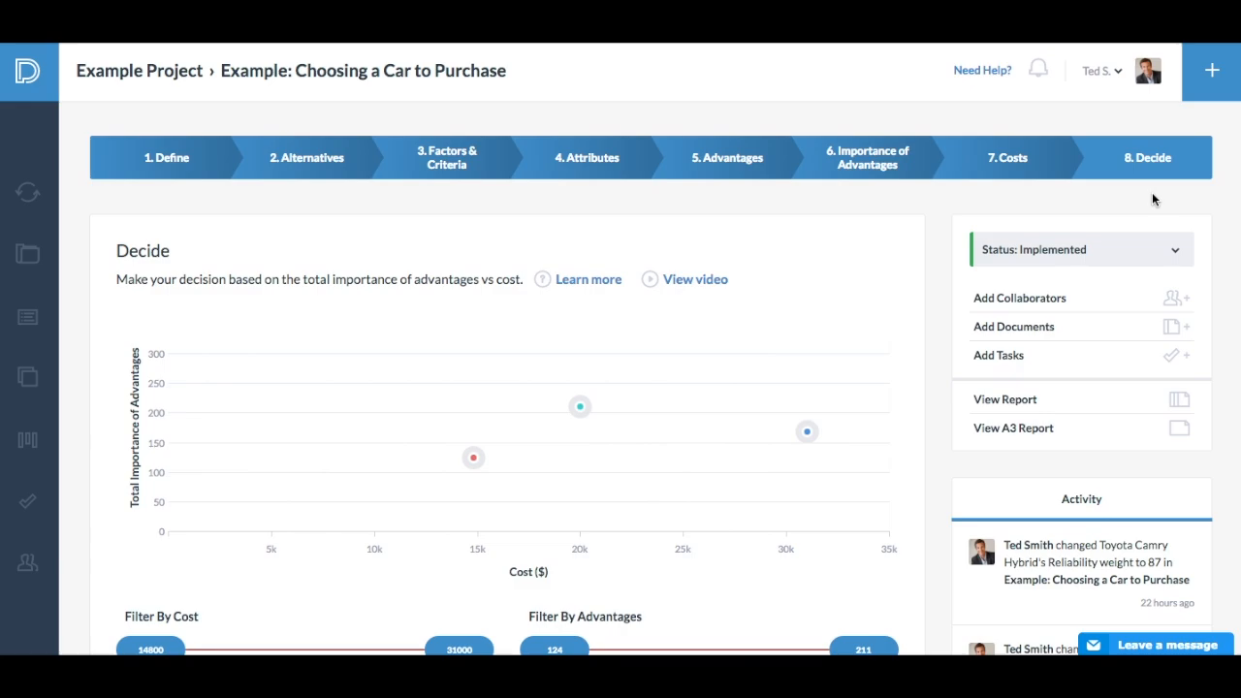
- In the Decide stage, examine the cost and total importance of advantages of each car's point on the chart
mouse_move(473, 468)
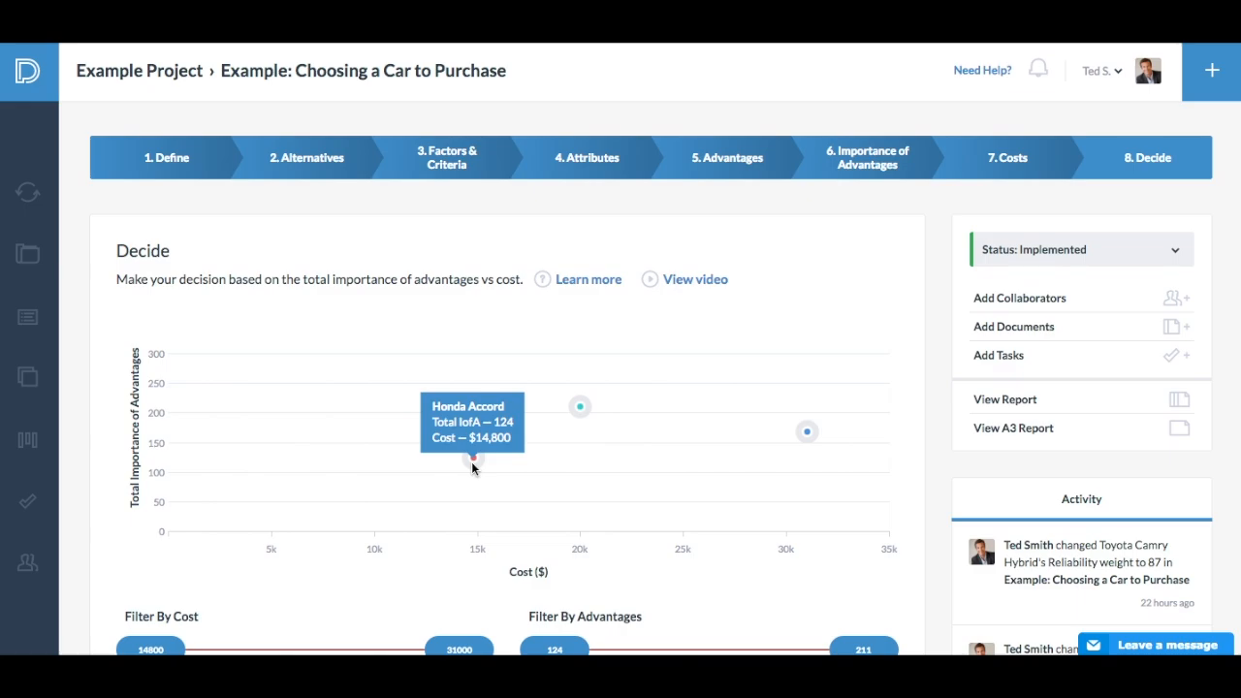
mouse_move(806, 430)
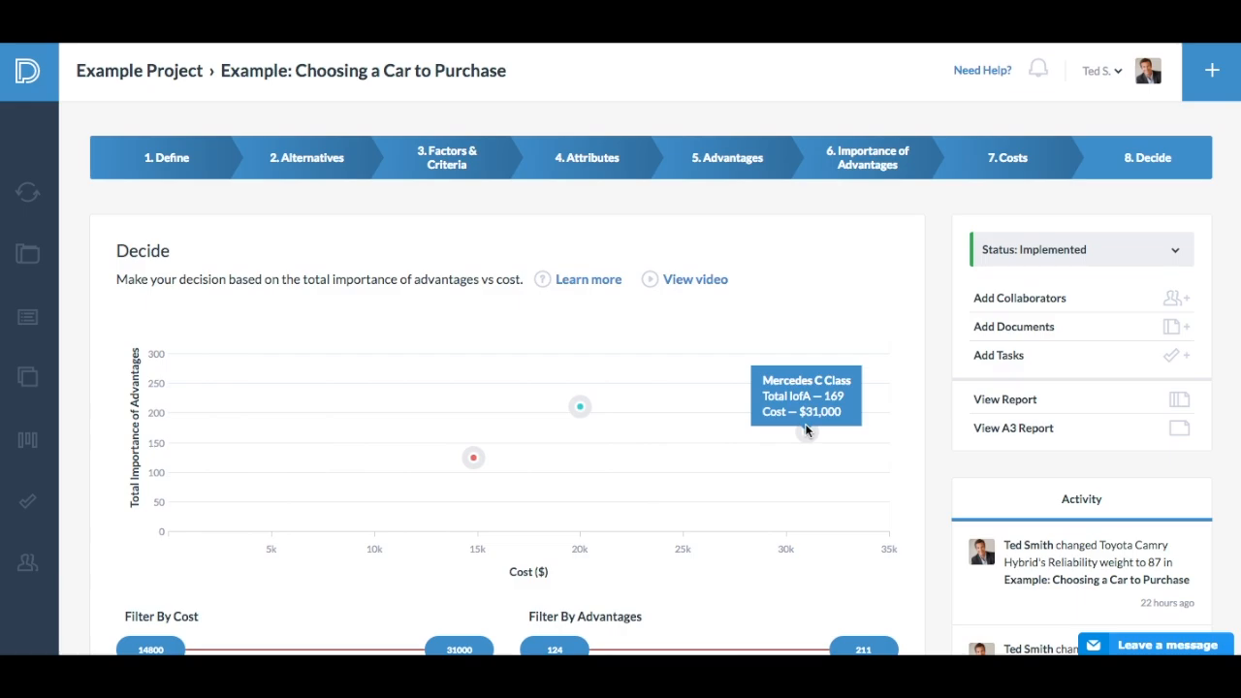
mouse_move(585, 405)
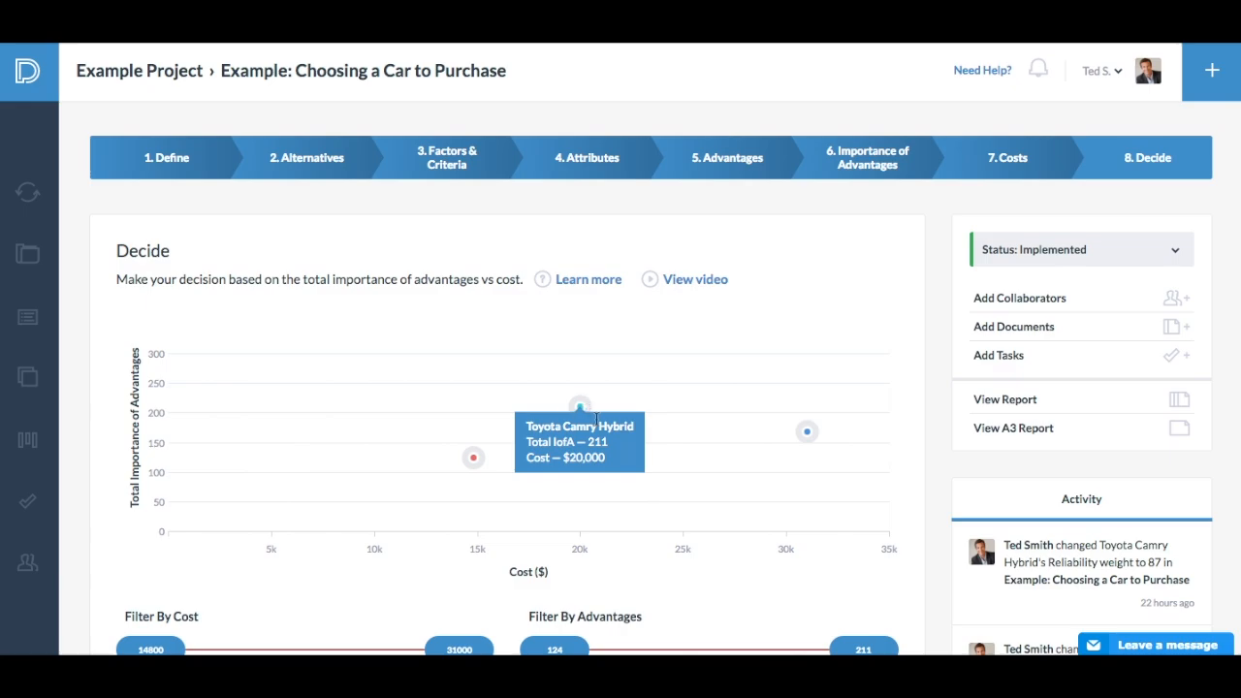
- Try adjusting the upper limits of the cost and advantages filters for the decision chart
mouse_move(475, 457)
scroll(574, 407, "down", 2)
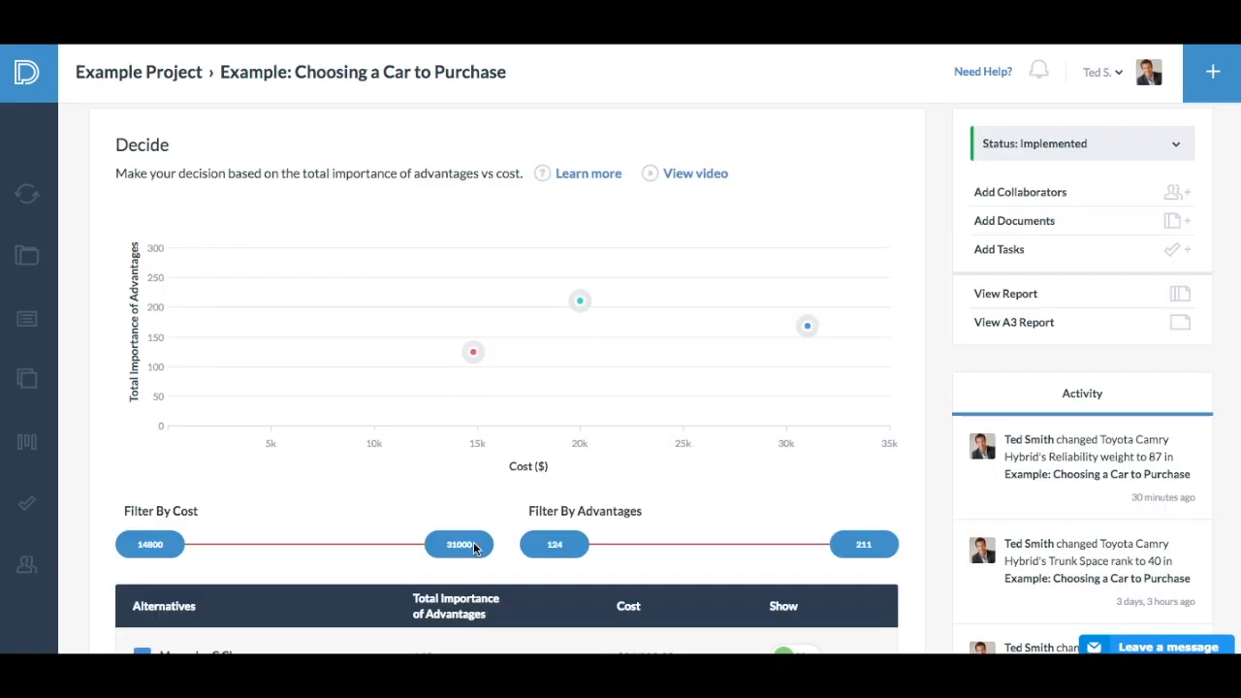
mouse_move(459, 543)
left_mouse_down()
mouse_move(261, 538)
mouse_move(458, 544)
left_mouse_up()
mouse_move(869, 546)
left_mouse_down()
mouse_move(703, 542)
mouse_move(886, 549)
left_mouse_up()
scroll(885, 548, "down", 3)
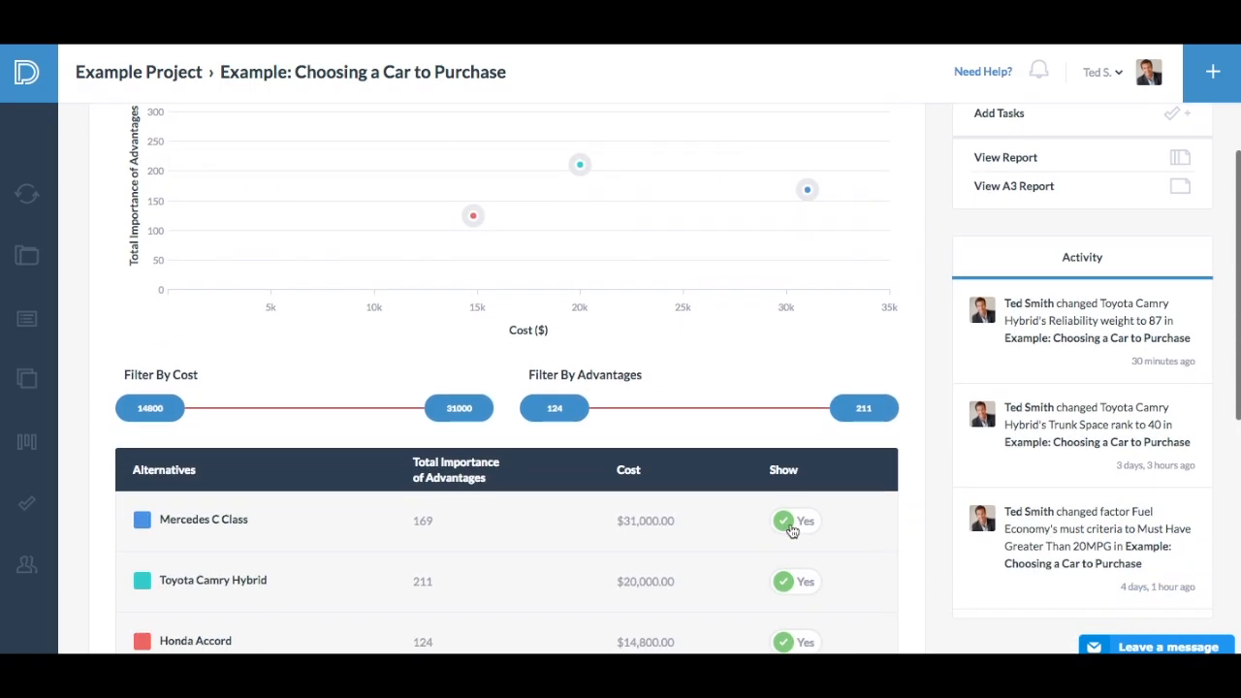
- Hide the Mercedes C Class from the decision chart and show it again
left_click(791, 525)
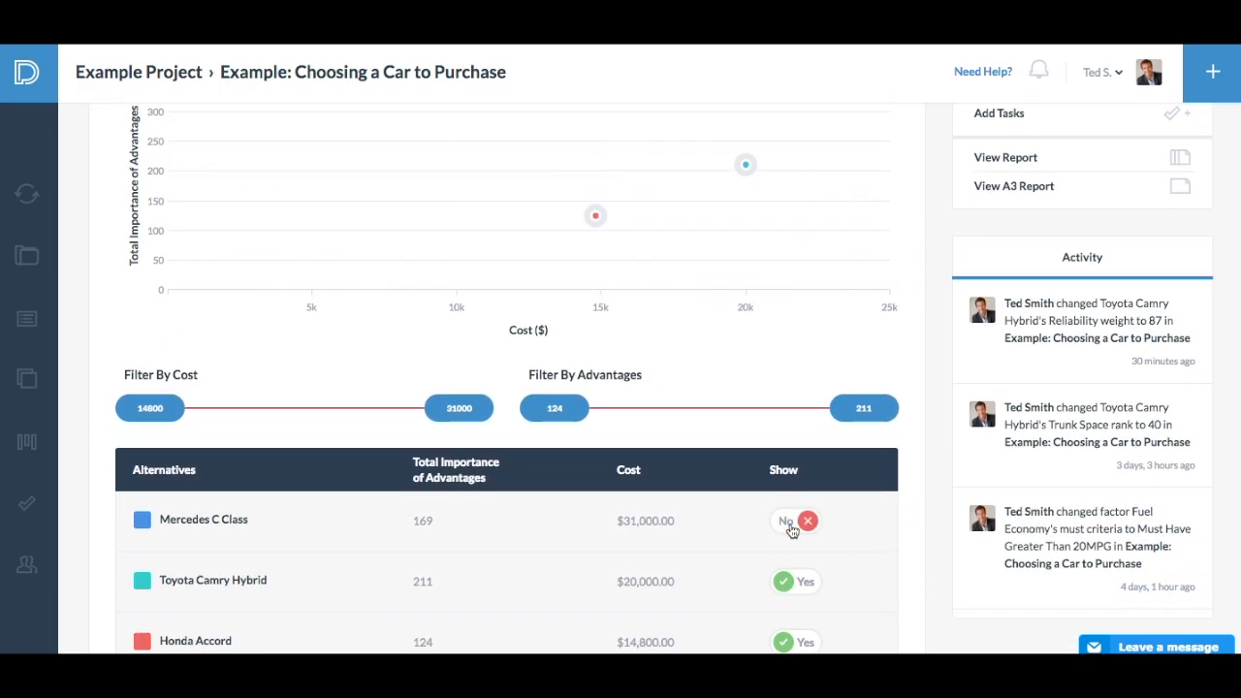
left_click(791, 525)
- Under Your Decision, review the selected alternative Toyota Camry Hybrid and its additional notes, and save the decision
scroll(790, 524, "down", 4)
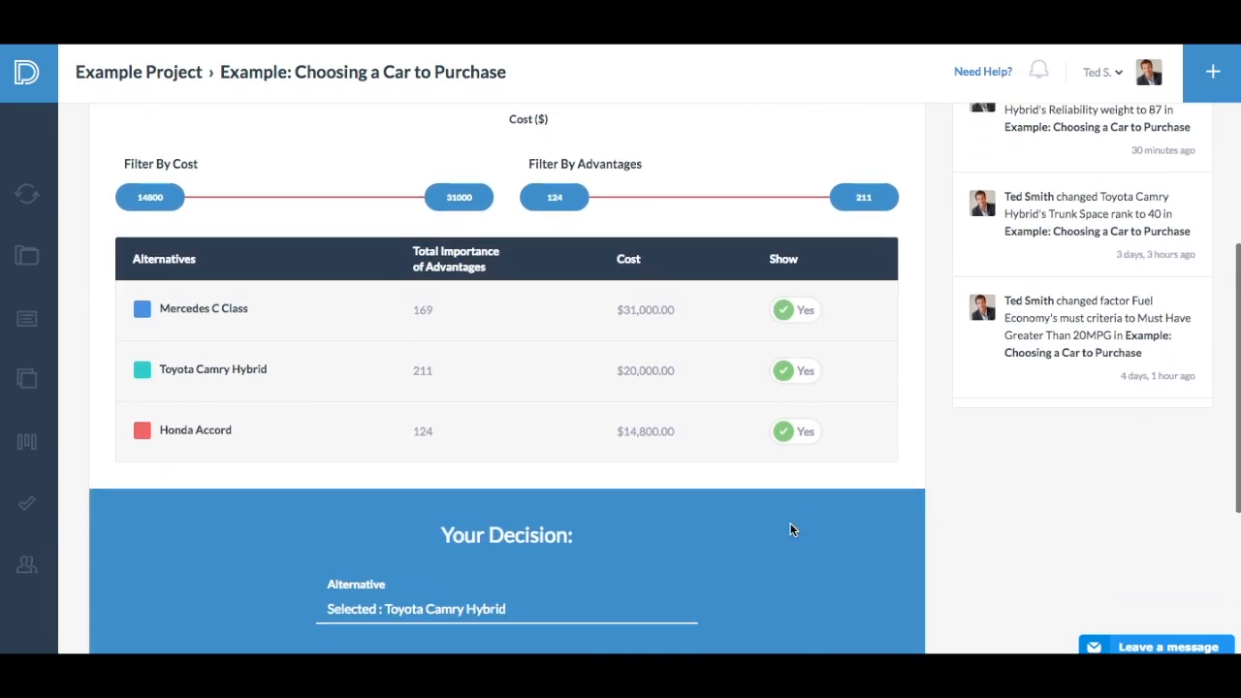
scroll(790, 528, "down", 5)
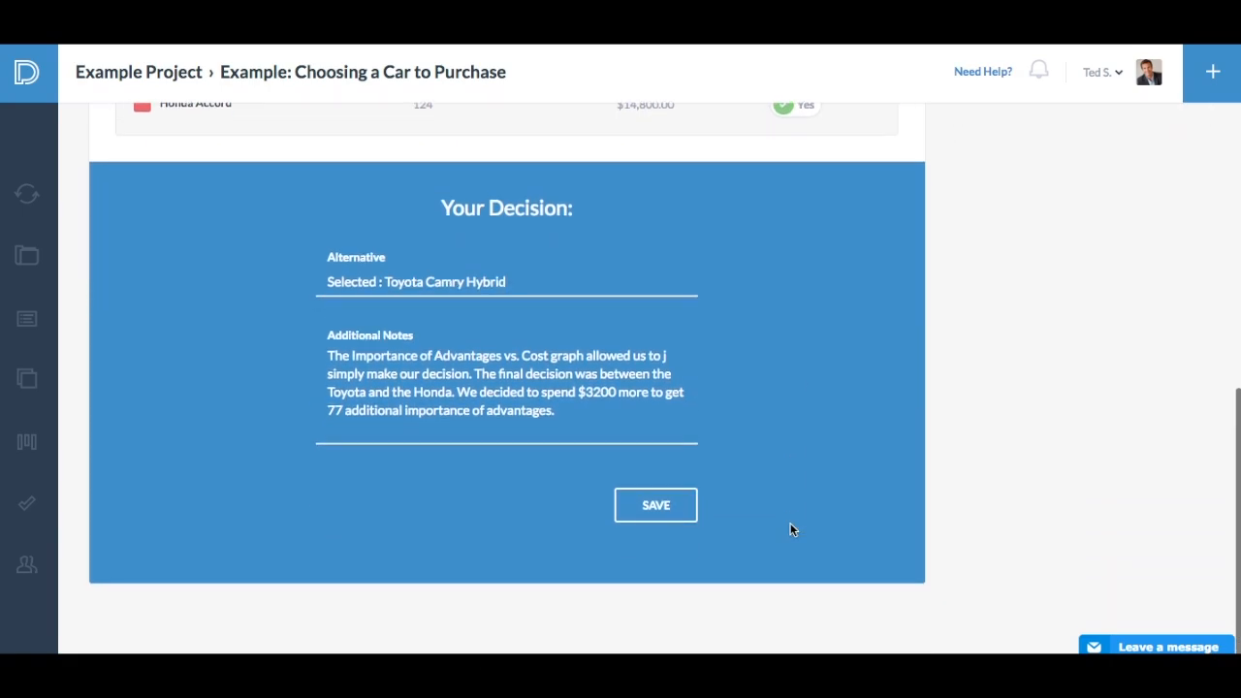
left_click(510, 281)
left_click(510, 281)
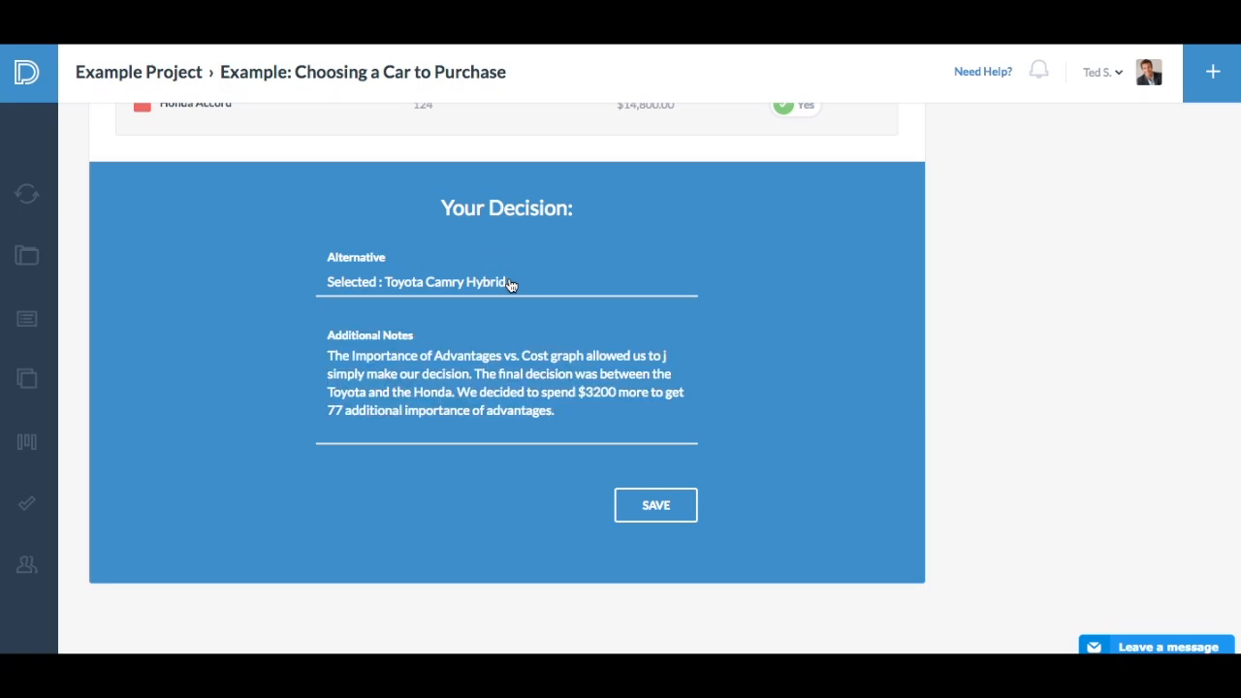
left_click(554, 414)
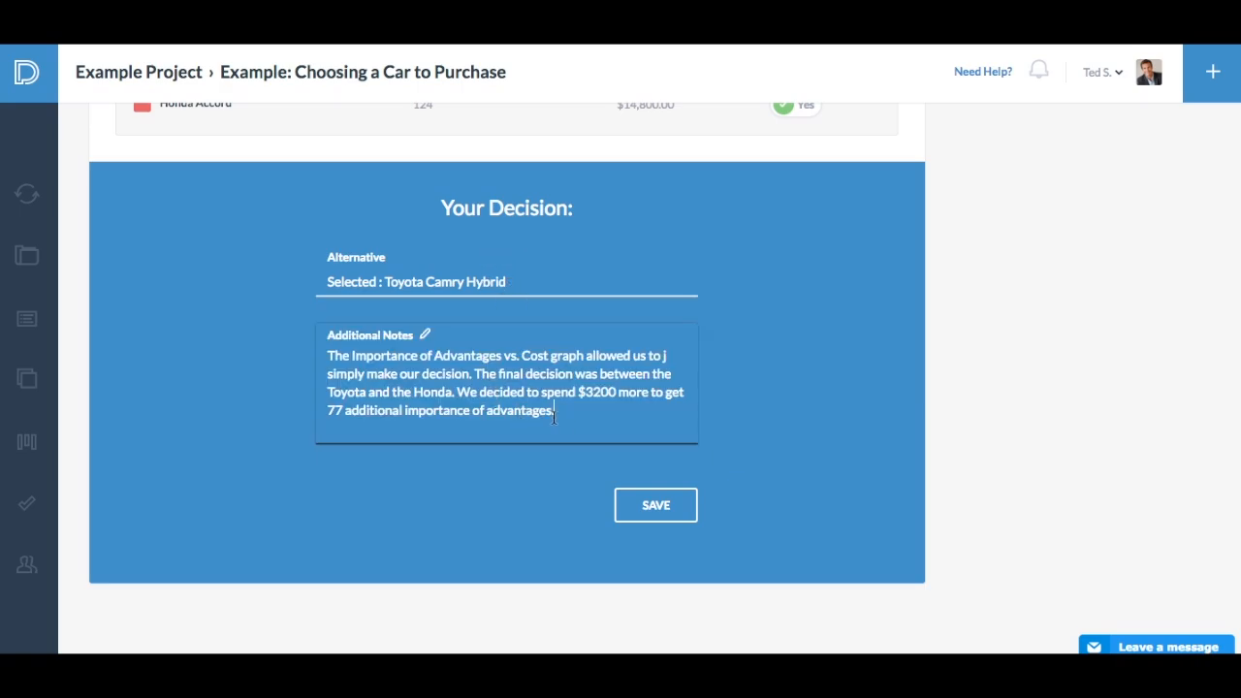
left_click(665, 505)
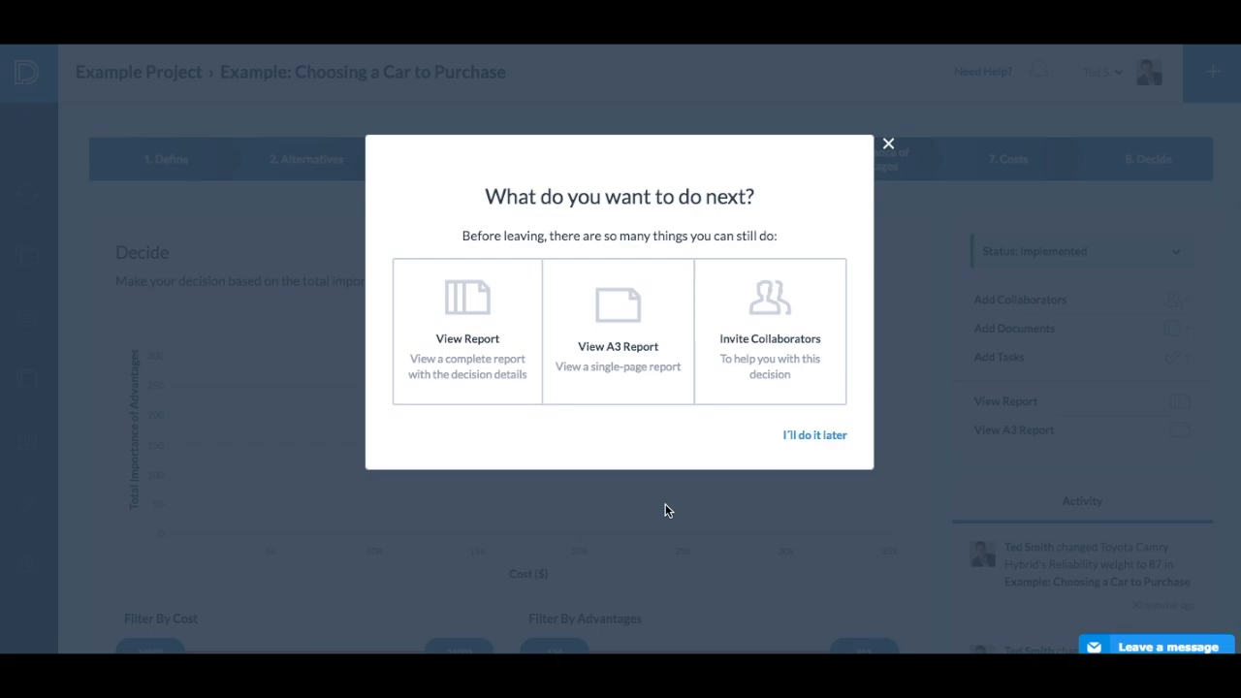
- Open the single-page A3 report of the decision and examine its background, alternatives, criteria, analysis and decision sections
left_click(617, 318)
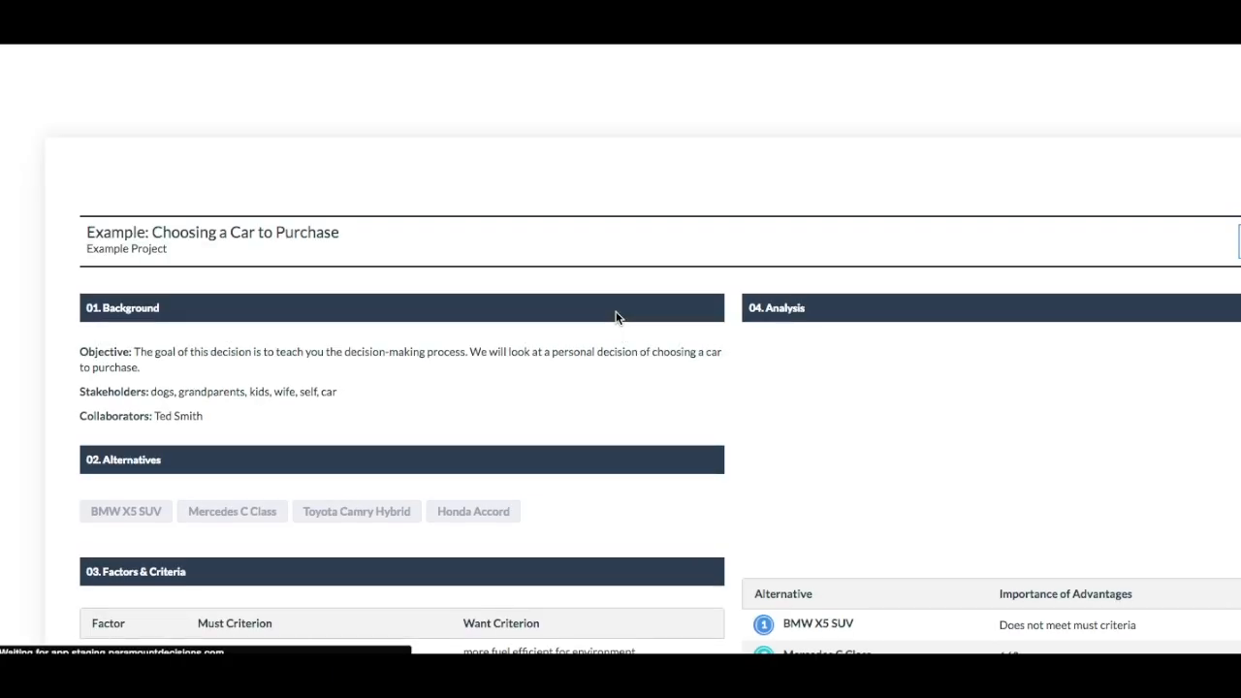
scroll(618, 318, "down", 2)
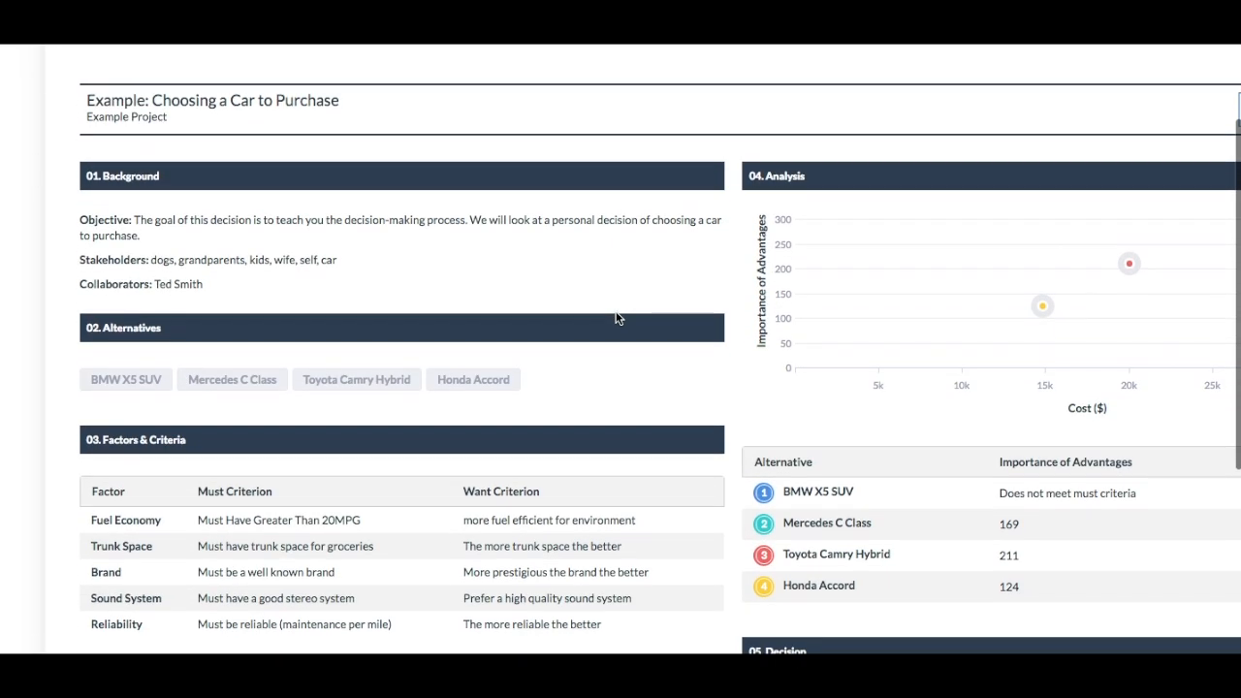
scroll(618, 318, "right", 3)
scroll(618, 318, "right", 1)
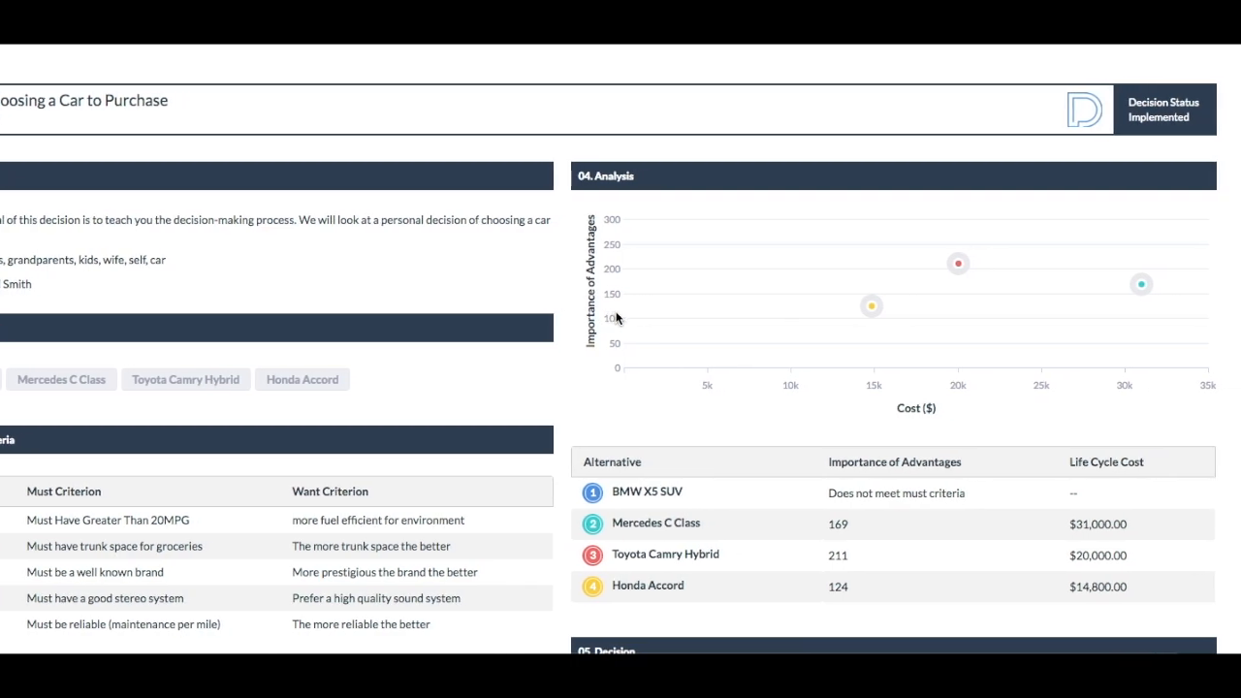
scroll(616, 318, "down", 5)
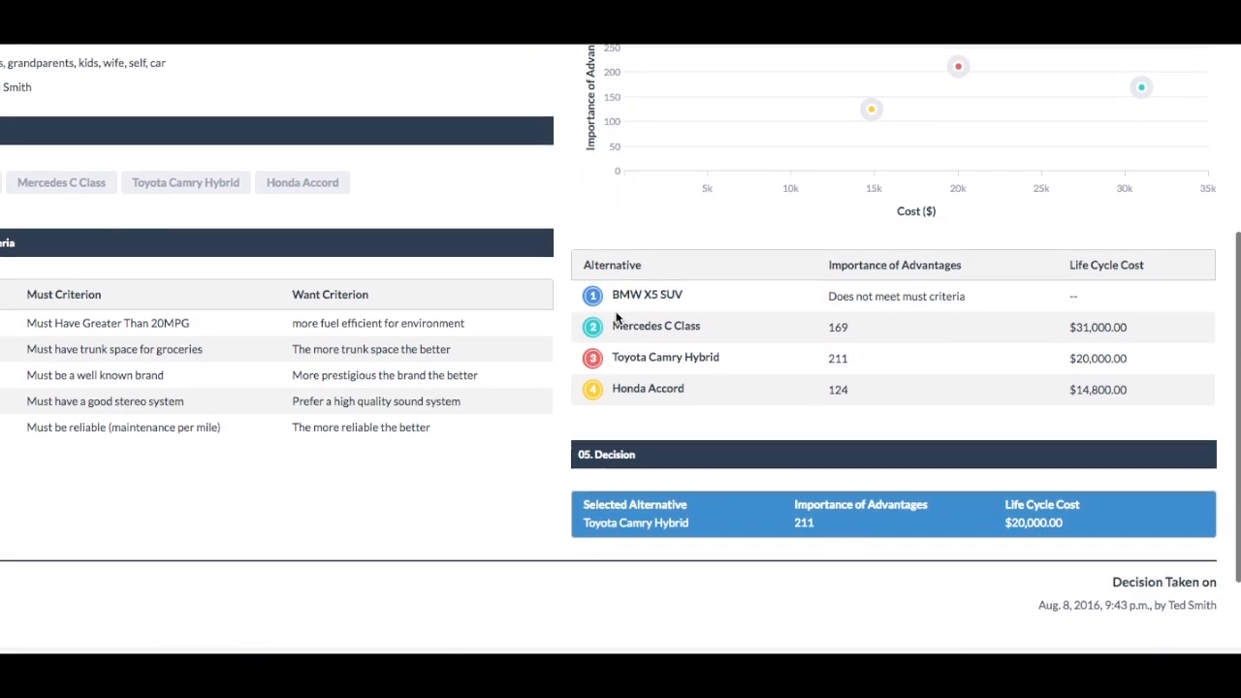
scroll(616, 318, "down", 1)
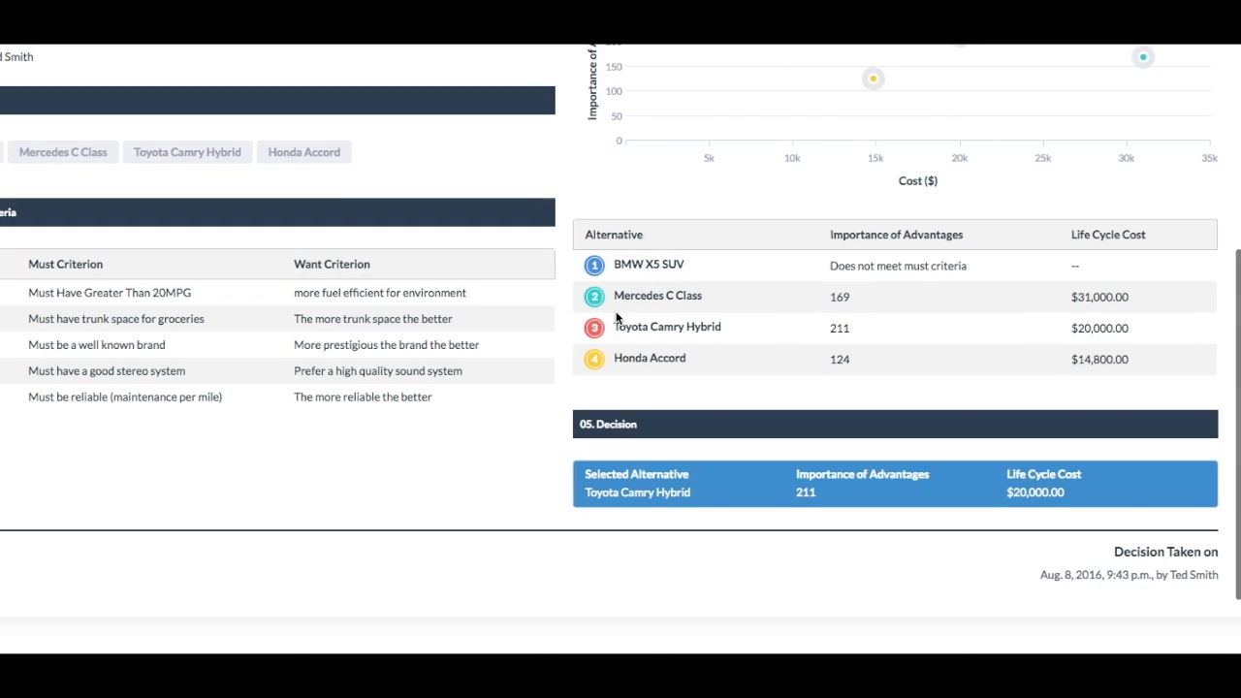
scroll(617, 318, "up", 5)
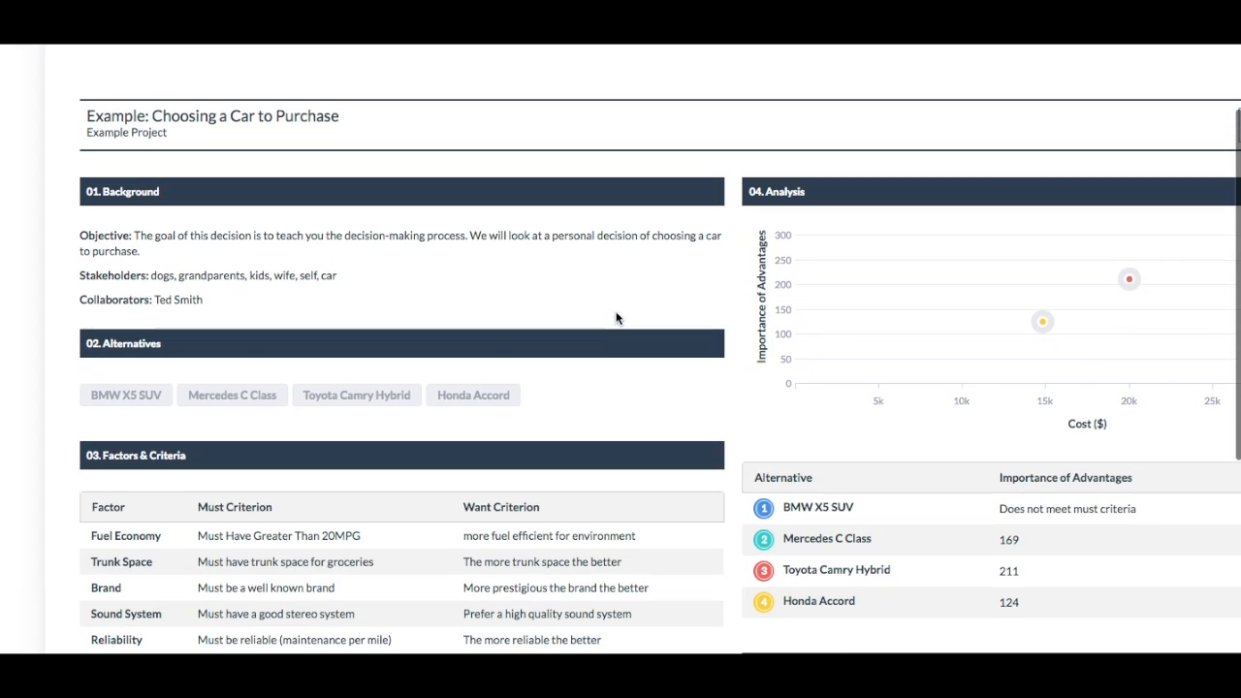